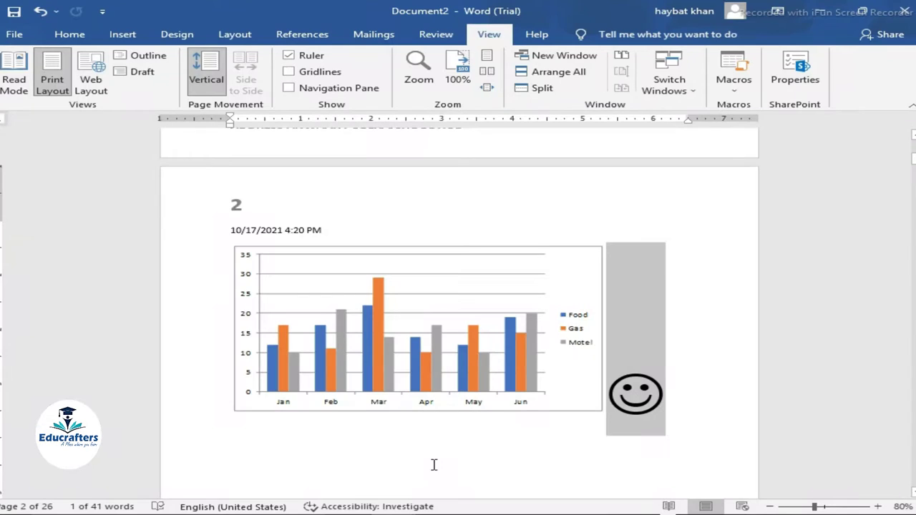
- Switch to the Design tab and bring page 1 with the quote box into view
{"action": "left_click", "coordinate": [683, 227]}
{"action": "left_click", "coordinate": [184, 37]}
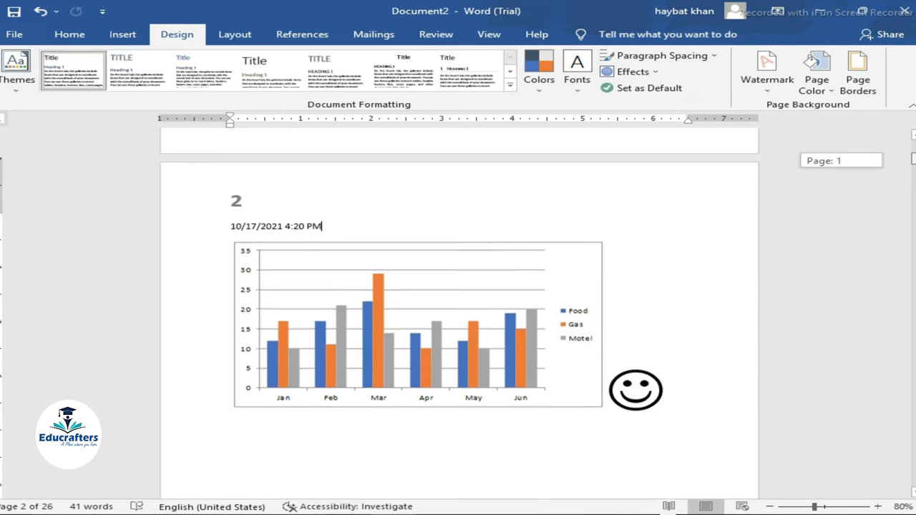
{"action": "scroll", "coordinate": [483, 230], "scroll_direction": "up", "scroll_amount": 10}
{"action": "scroll", "coordinate": [483, 229], "scroll_direction": "down", "scroll_amount": 2}
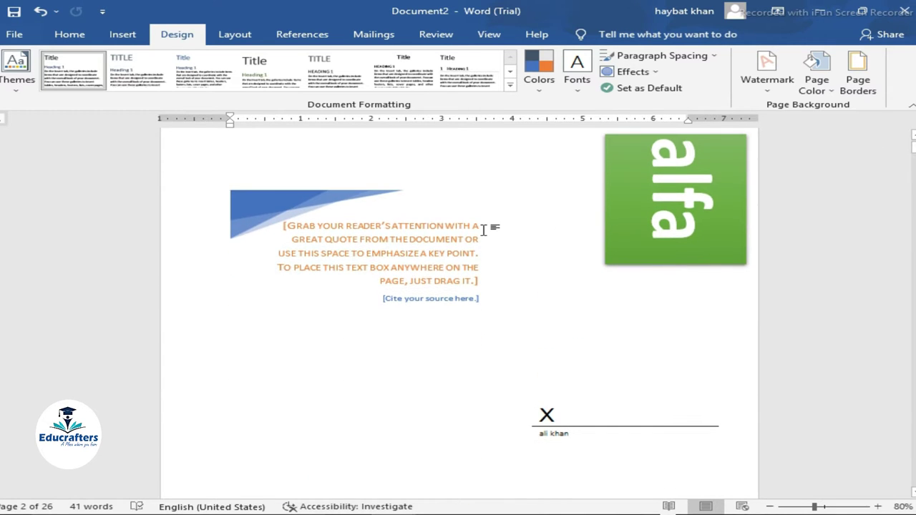
{"action": "left_click", "coordinate": [346, 239]}
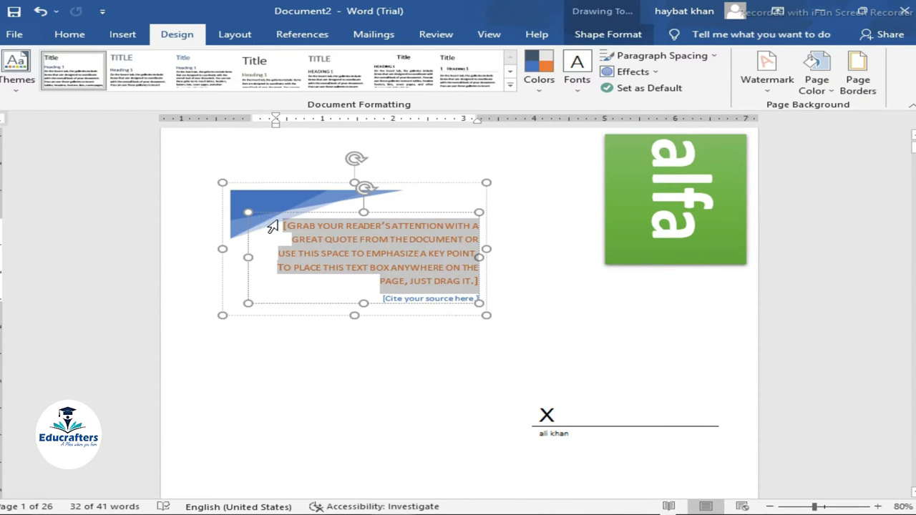
{"action": "left_click", "coordinate": [200, 77]}
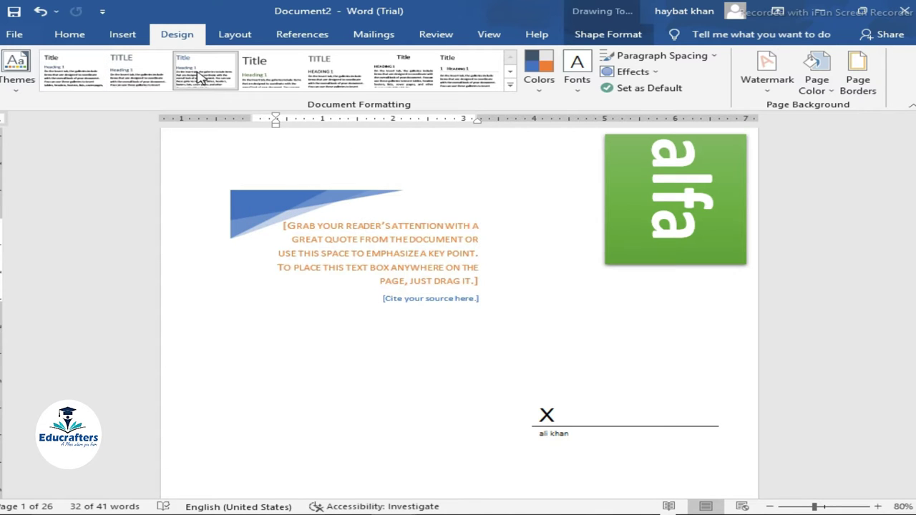
- Apply a built-in style set from the expanded Document Formatting gallery, then check the quote paragraph
{"action": "left_click", "coordinate": [509, 86]}
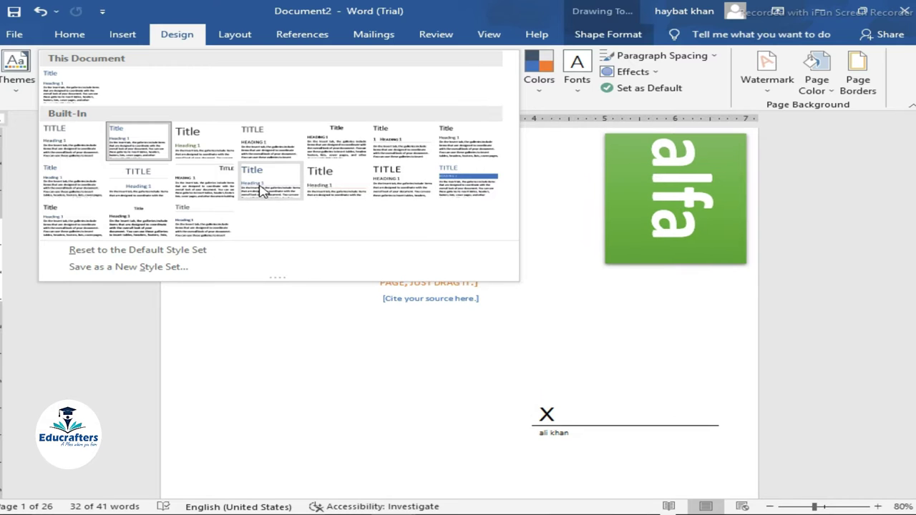
{"action": "left_click", "coordinate": [116, 188]}
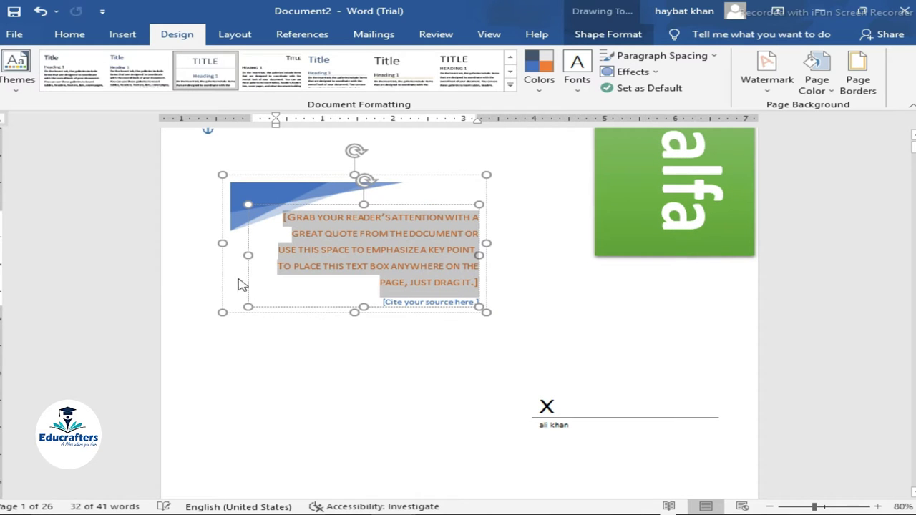
{"action": "left_click", "coordinate": [411, 399]}
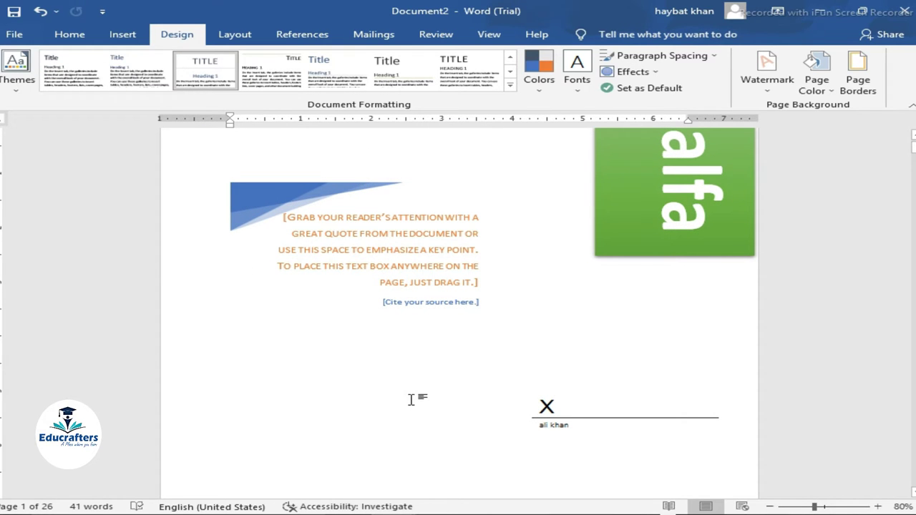
{"action": "triple_click", "coordinate": [331, 223]}
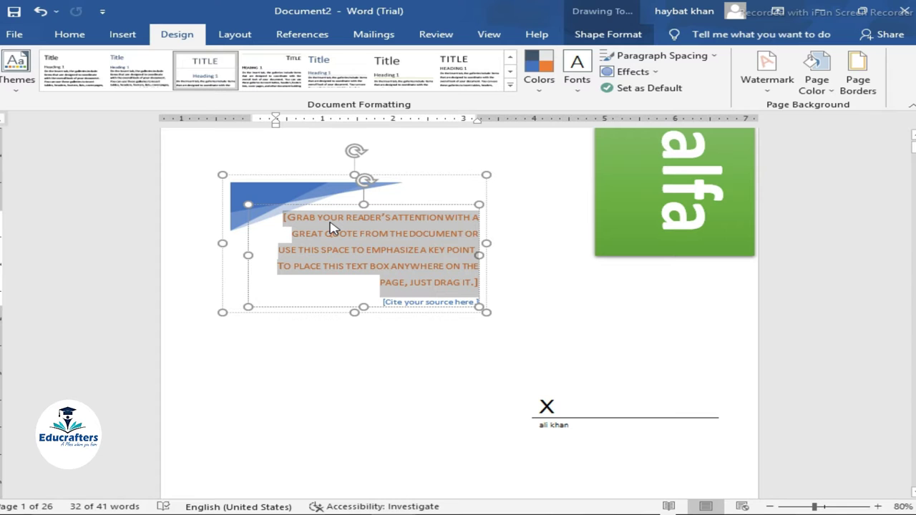
{"action": "left_click", "coordinate": [356, 386]}
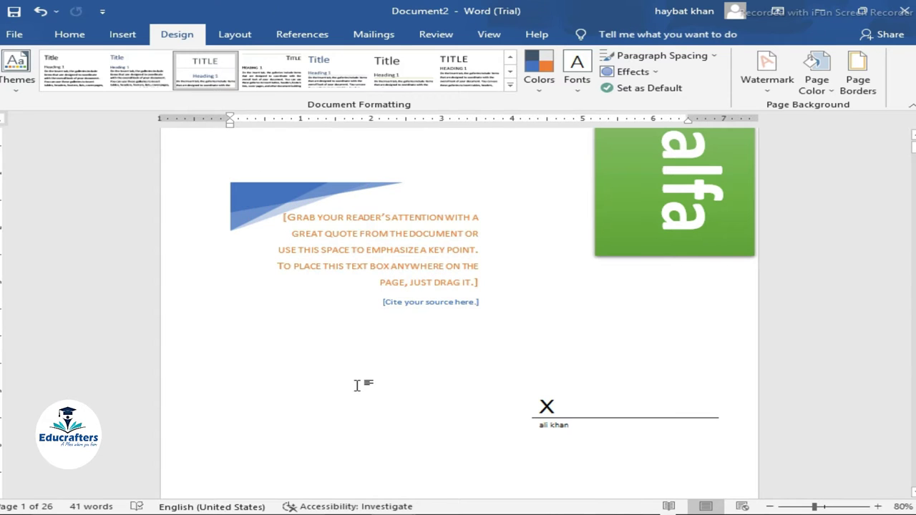
- Paste the quote as plain text at the top of page 1 and push it down one line
{"action": "type", "text": "[GRAB YOUR READER’S ATTENTION WITH A GREAT QUOTE FROM THE DOCUMENT OR USE THIS SPACE TO EMPHASIZE A KEY POINT. TO PLACE THIS TEXT BOX ANYWHERE ON THE PAGE, JUST DRAG IT.]"}
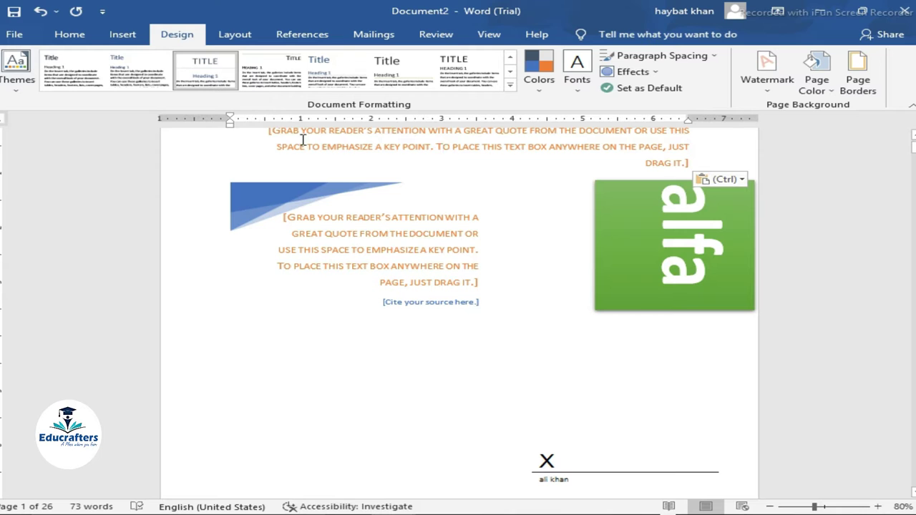
{"action": "triple_click", "coordinate": [265, 131]}
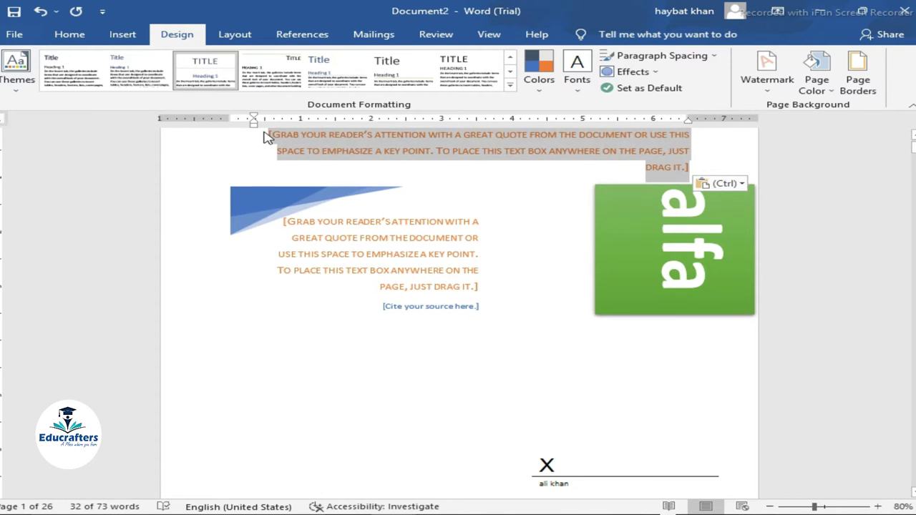
{"action": "left_click", "coordinate": [265, 135]}
{"action": "key", "text": "Return"}
{"action": "key", "text": "Return"}
{"action": "key", "text": "Return"}
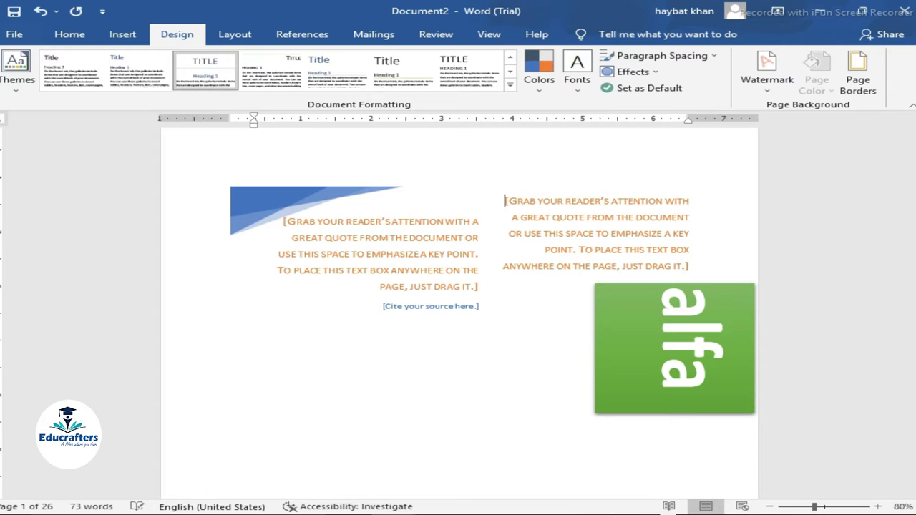
- Delete the original left quote box with its blue triangle
{"action": "left_click", "coordinate": [280, 240]}
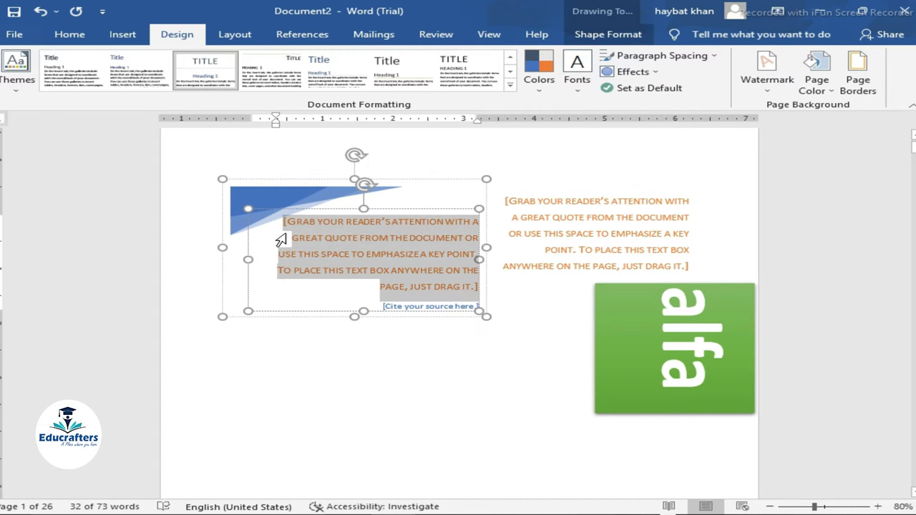
{"action": "left_click", "coordinate": [272, 202]}
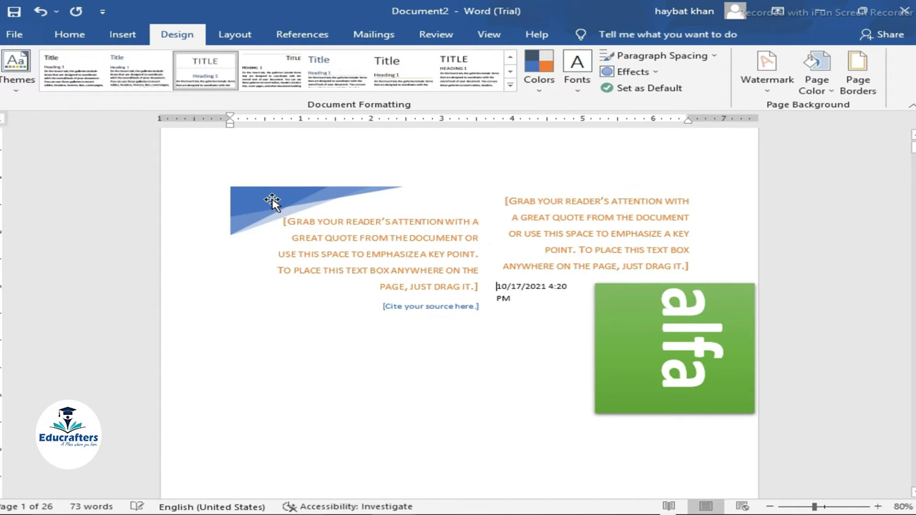
{"action": "left_click", "coordinate": [272, 202]}
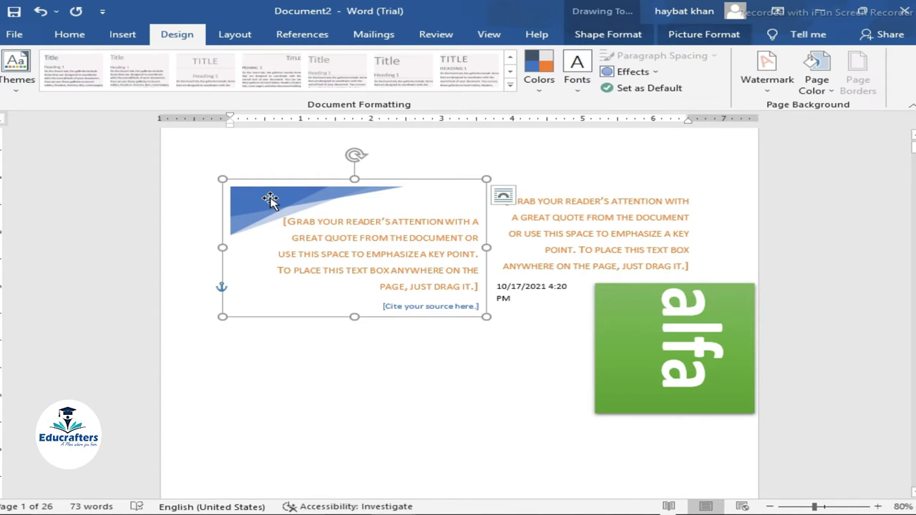
{"action": "key", "text": "Delete"}
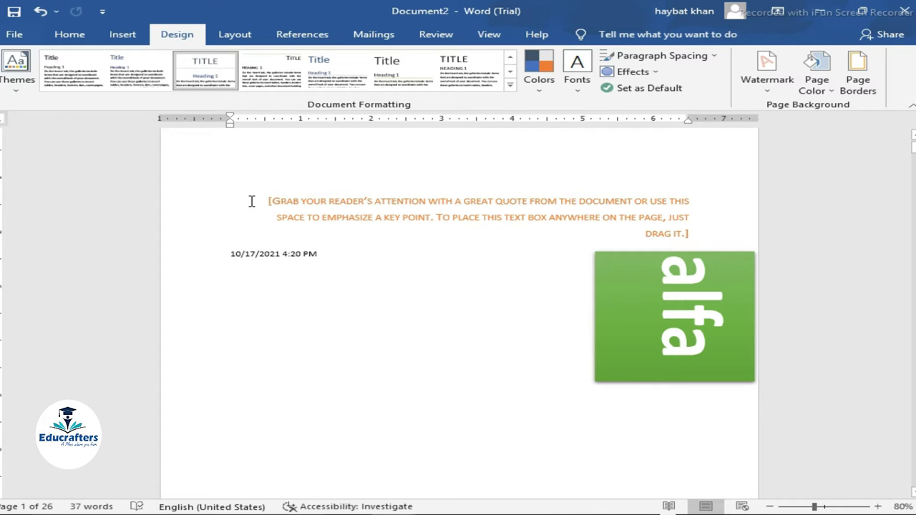
{"action": "left_click", "coordinate": [259, 205]}
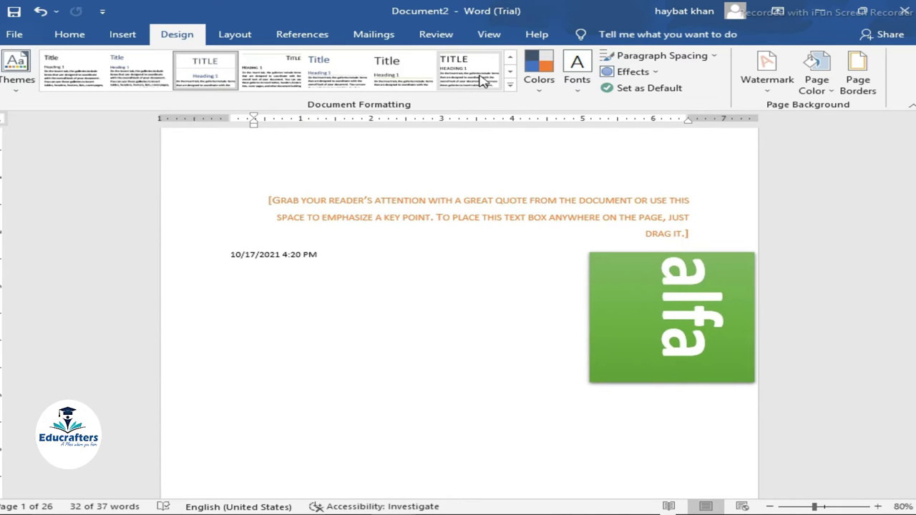
- Apply the Lines (Simple) style set from the Document Formatting gallery
{"action": "left_click", "coordinate": [510, 84]}
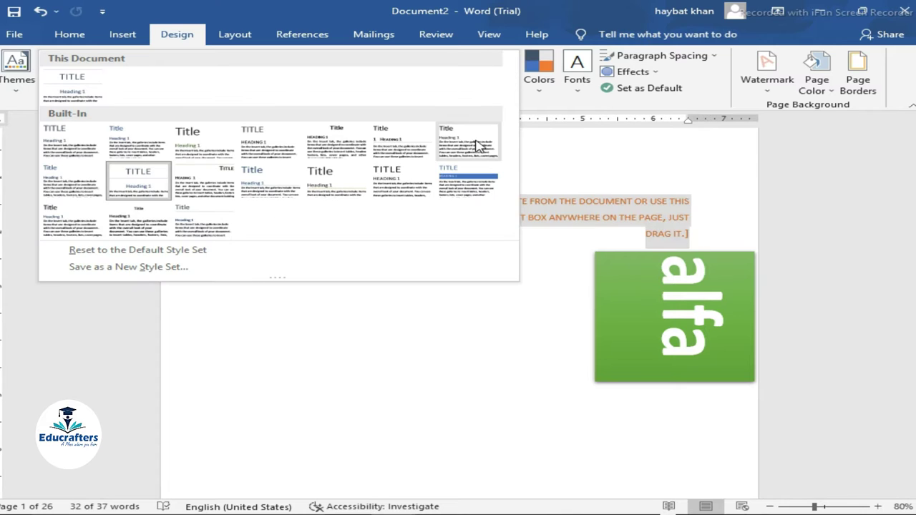
{"action": "left_click", "coordinate": [283, 179]}
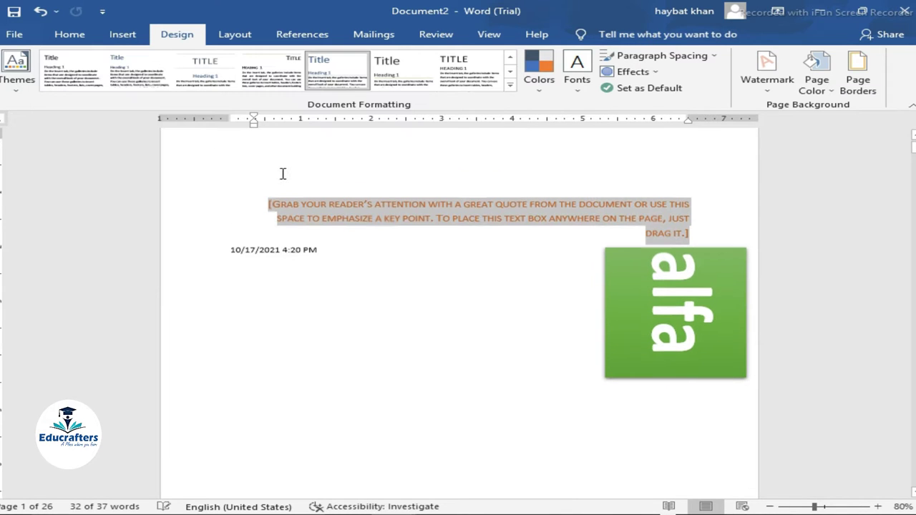
- Switch the document's theme colours to the Red palette
{"action": "left_click", "coordinate": [544, 87]}
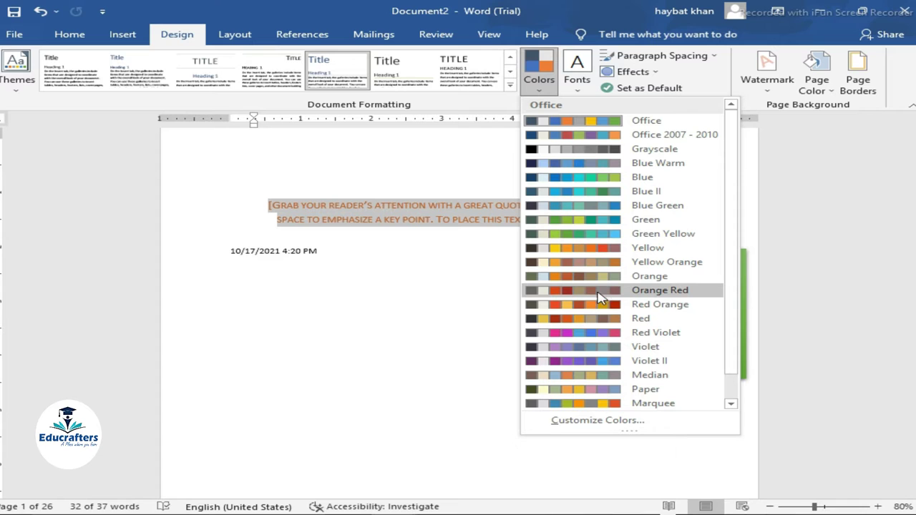
{"action": "left_click", "coordinate": [552, 318]}
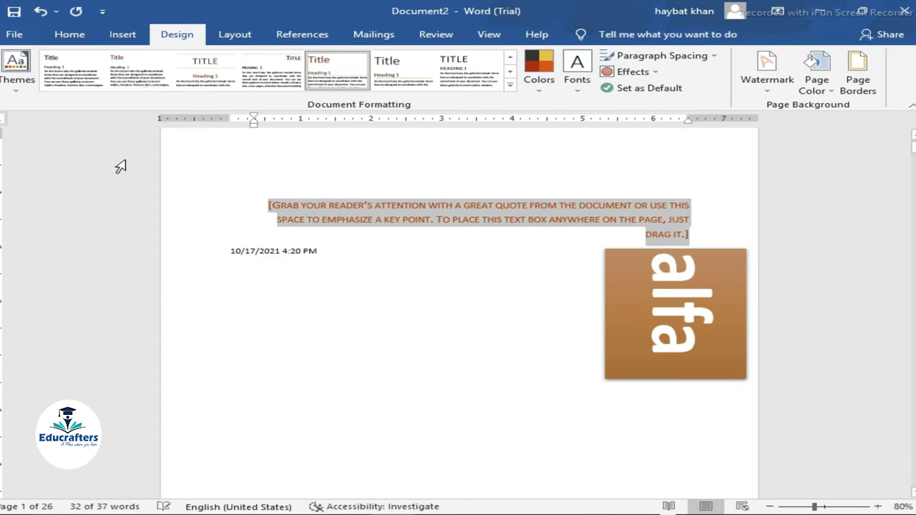
- Apply the Ion theme from the Themes gallery
{"action": "left_click", "coordinate": [20, 79]}
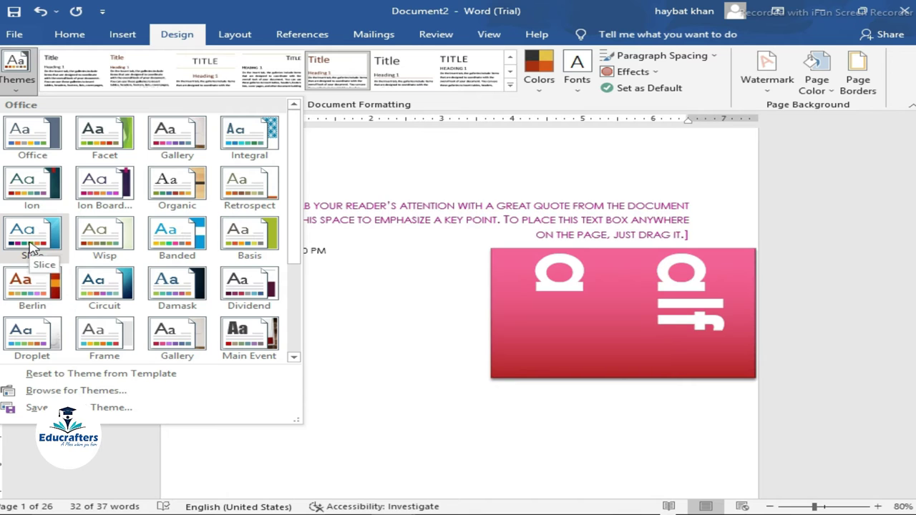
{"action": "left_click", "coordinate": [28, 197]}
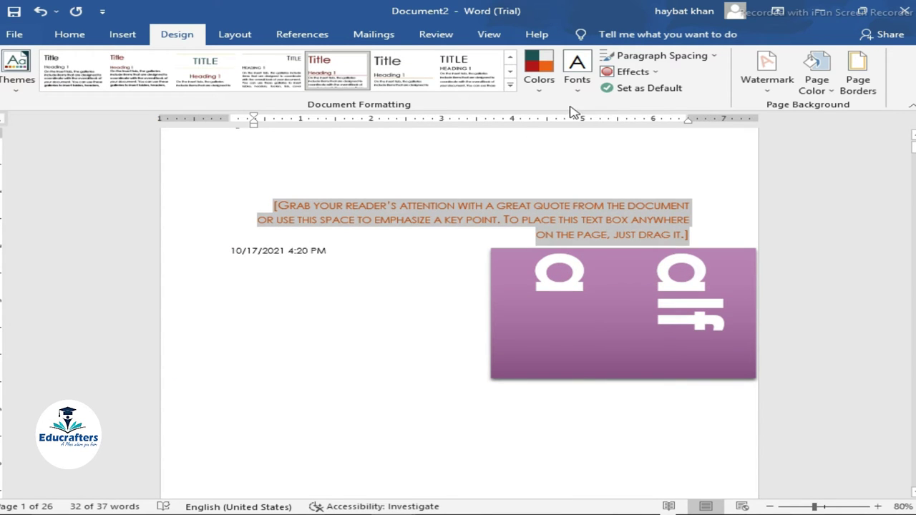
{"action": "left_click", "coordinate": [579, 82]}
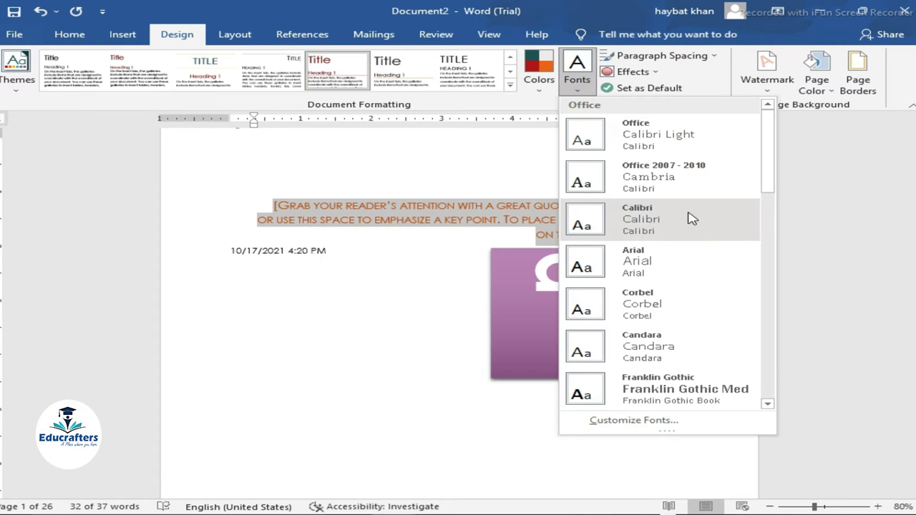
{"action": "left_click_drag", "start_coordinate": [770, 177], "coordinate": [785, 286]}
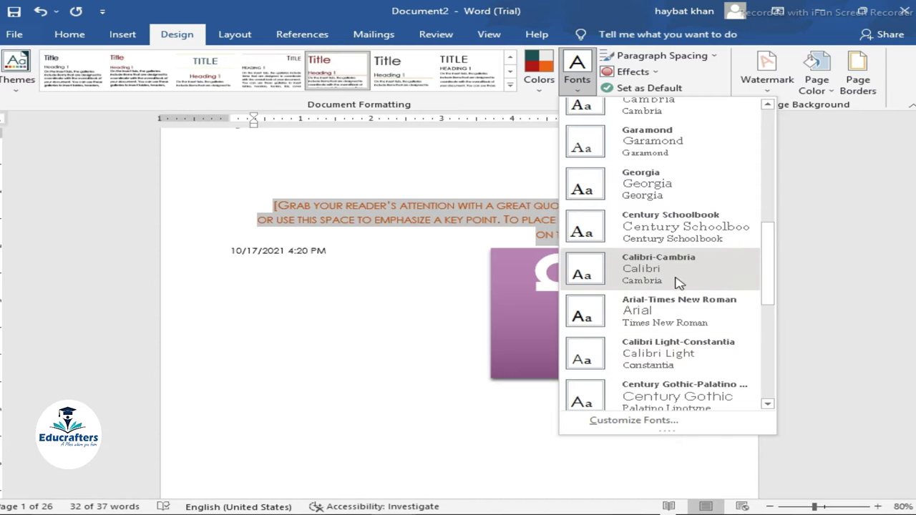
{"action": "left_click", "coordinate": [626, 194]}
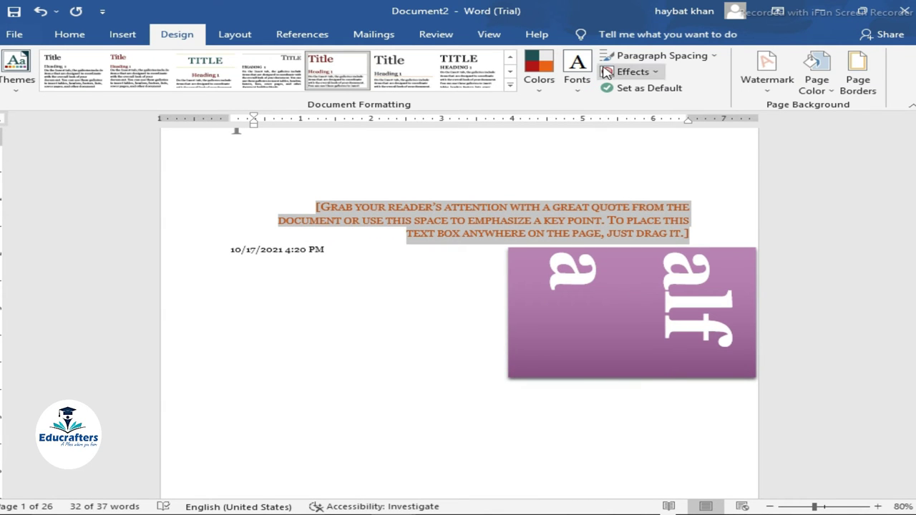
- Set the document's paragraph spacing to Double and bring up the theme effects choices
{"action": "left_click", "coordinate": [702, 56]}
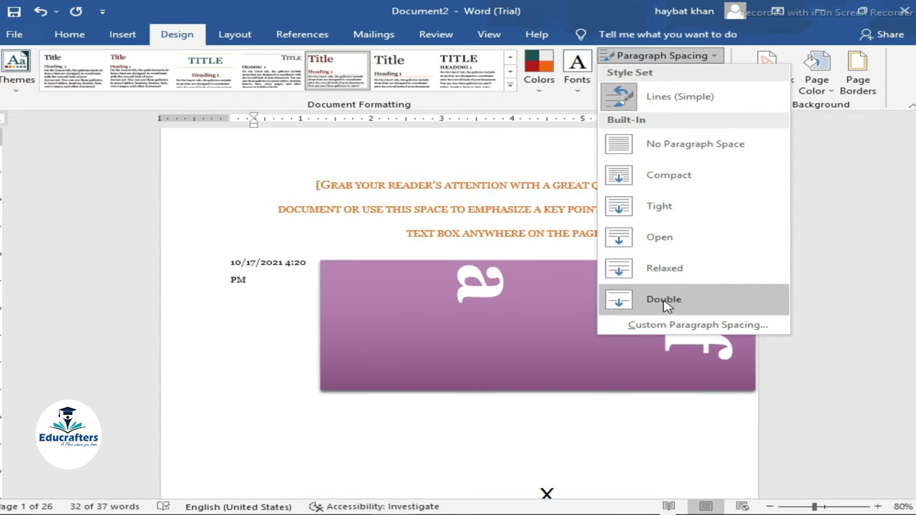
{"action": "left_click", "coordinate": [665, 300]}
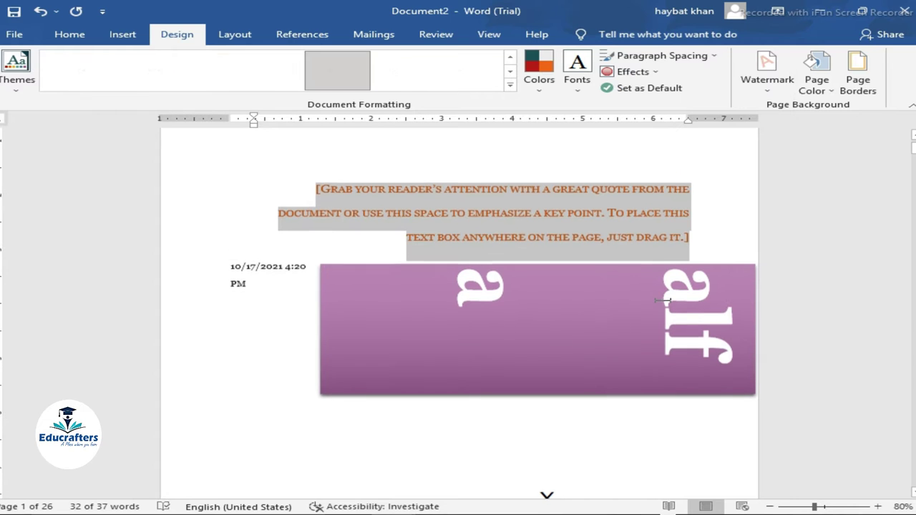
{"action": "left_click", "coordinate": [648, 75]}
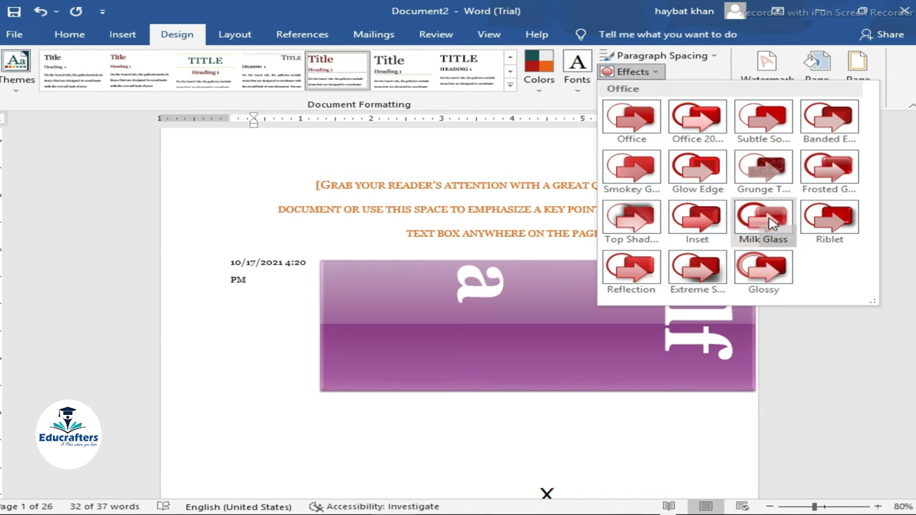
- Apply the Milk Glass effect and confirm saving the current style set and theme as default
{"action": "left_click", "coordinate": [771, 224]}
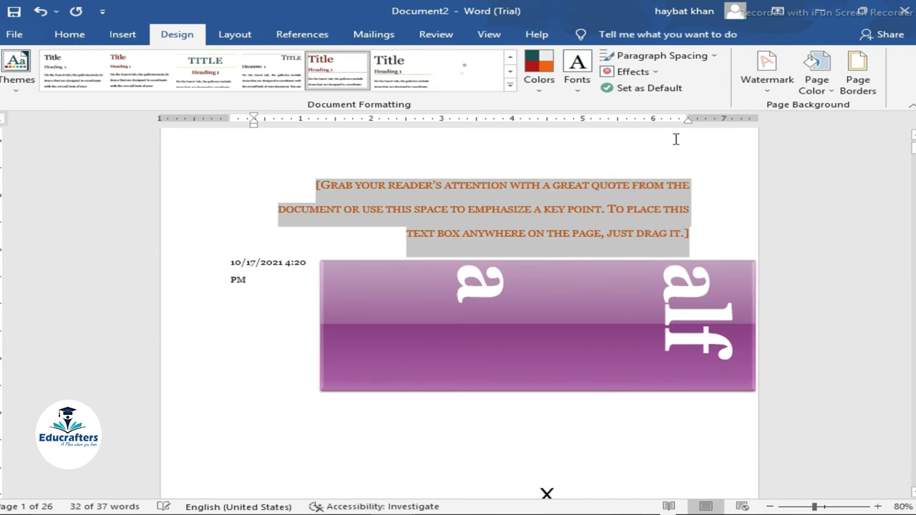
{"action": "left_click", "coordinate": [646, 89]}
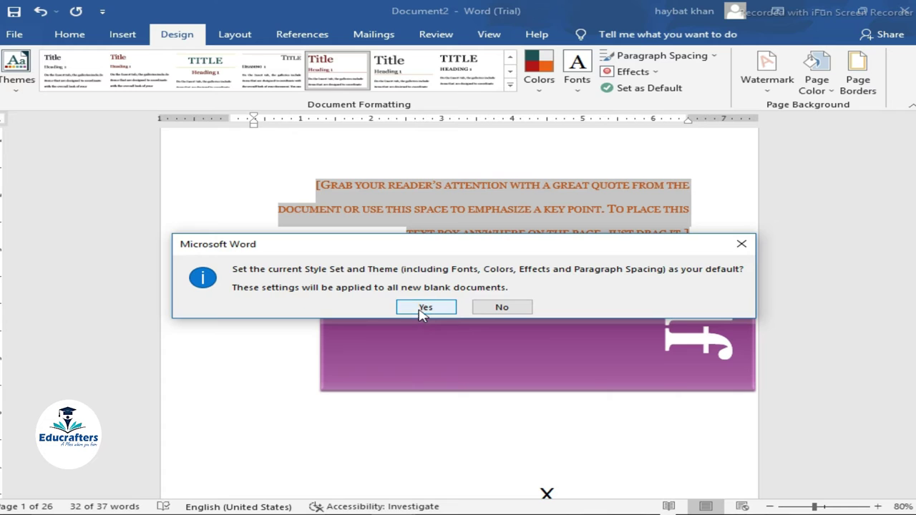
{"action": "left_click", "coordinate": [424, 308]}
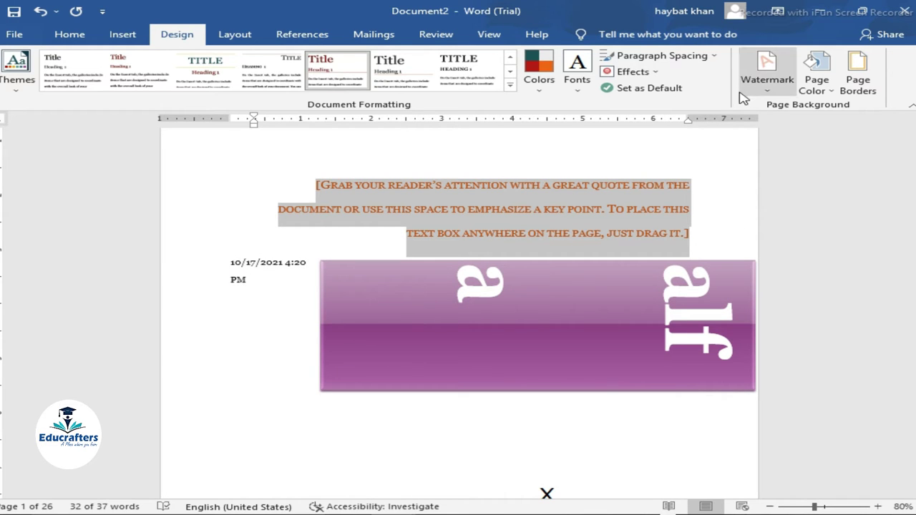
- Select the purple banner shape and open Custom Watermark from the Watermark gallery
{"action": "left_click", "coordinate": [581, 344]}
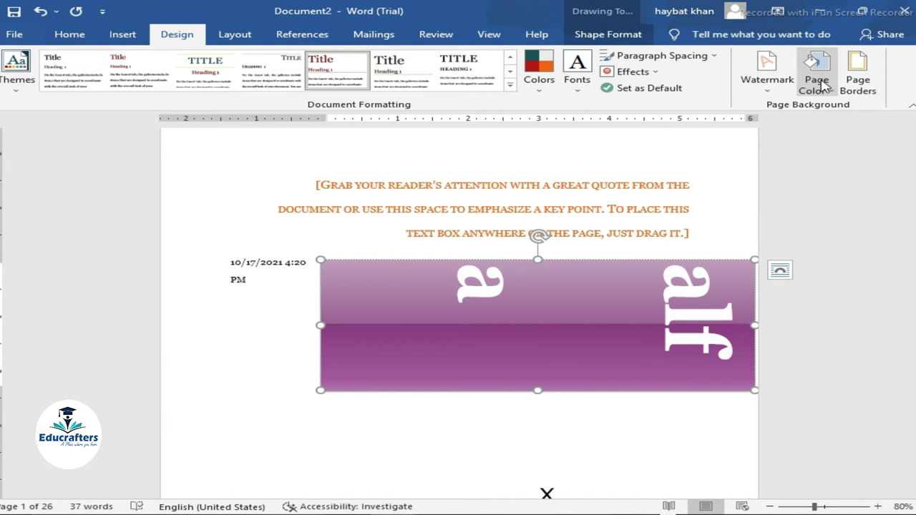
{"action": "left_click", "coordinate": [766, 78]}
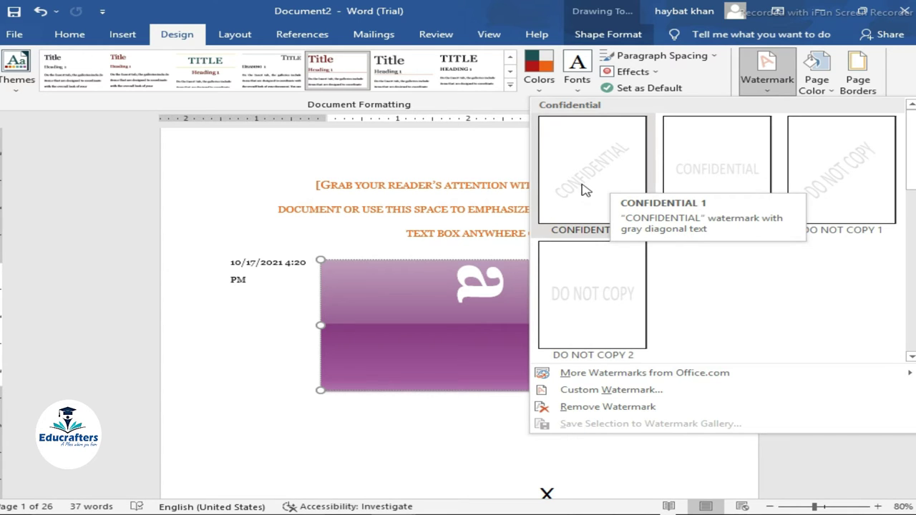
{"action": "left_click", "coordinate": [584, 190]}
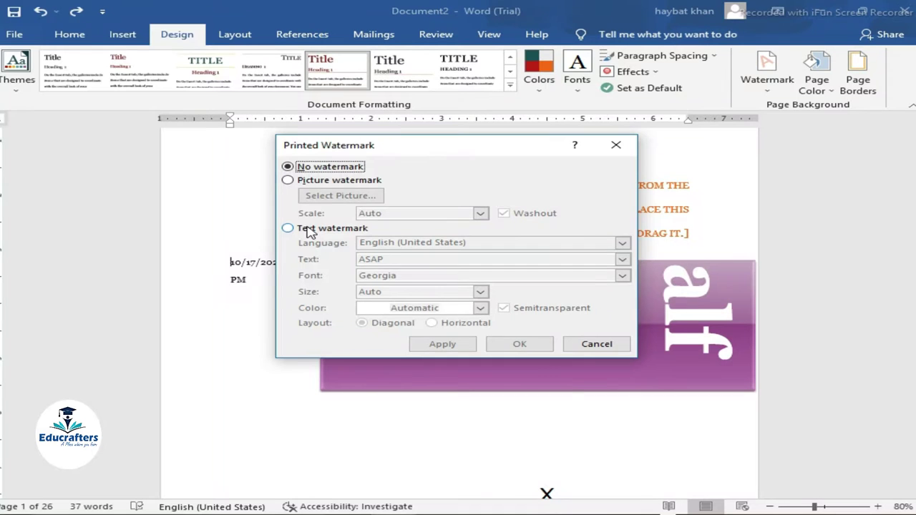
- Insert the colourful numbers image from E:\Computer pics as a washed-out picture watermark
{"action": "left_click", "coordinate": [308, 229]}
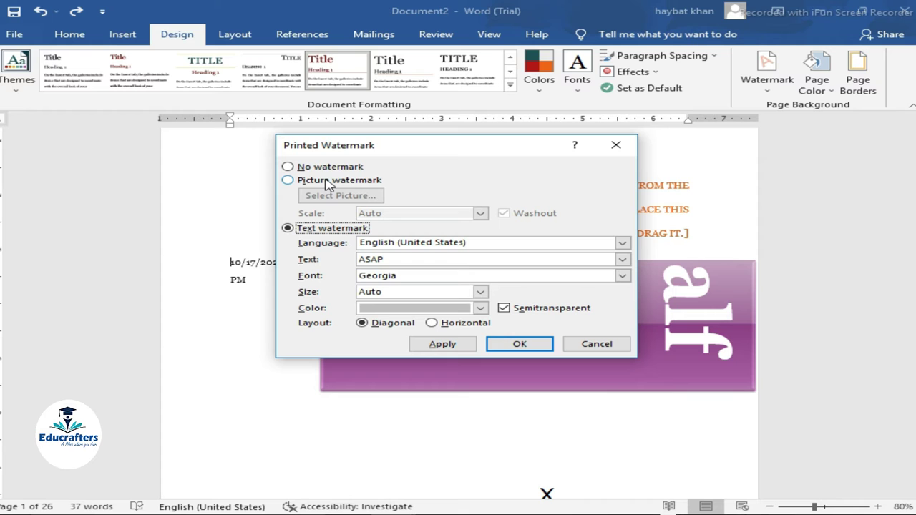
{"action": "left_click", "coordinate": [329, 182]}
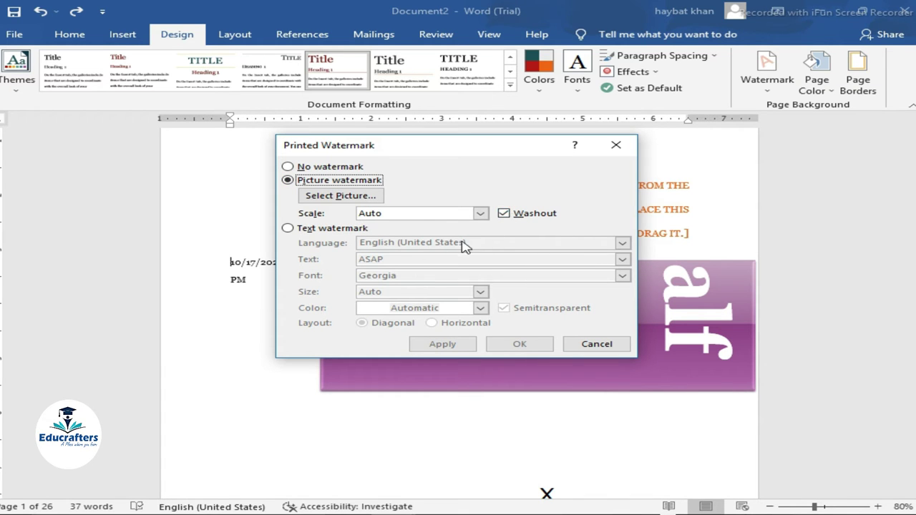
{"action": "left_click", "coordinate": [327, 199]}
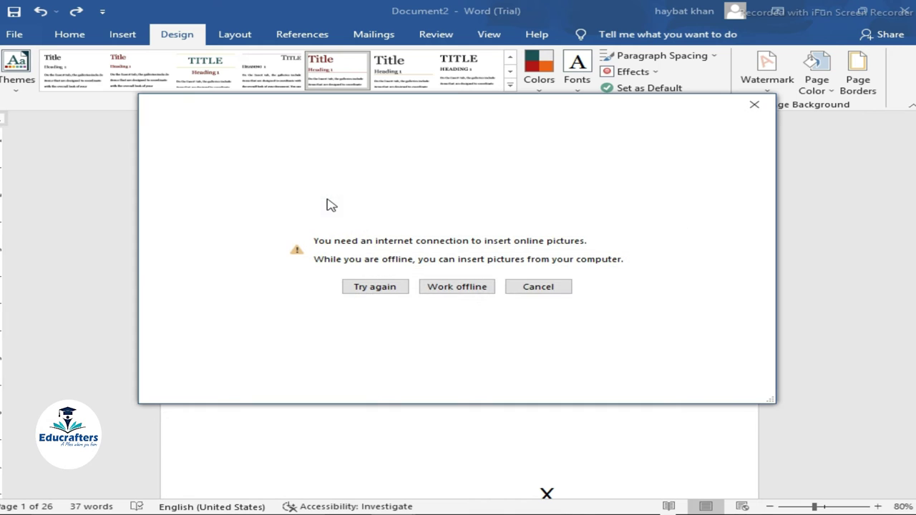
{"action": "left_click", "coordinate": [443, 290]}
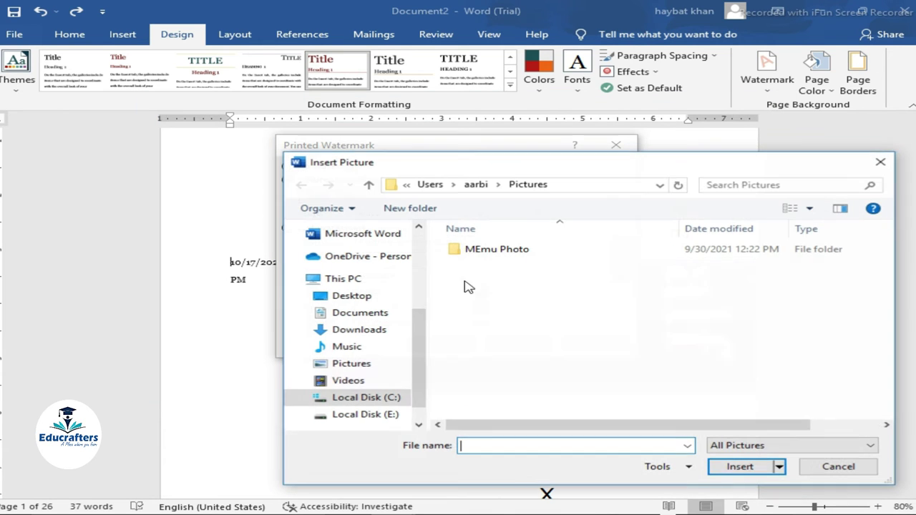
{"action": "left_click", "coordinate": [395, 417]}
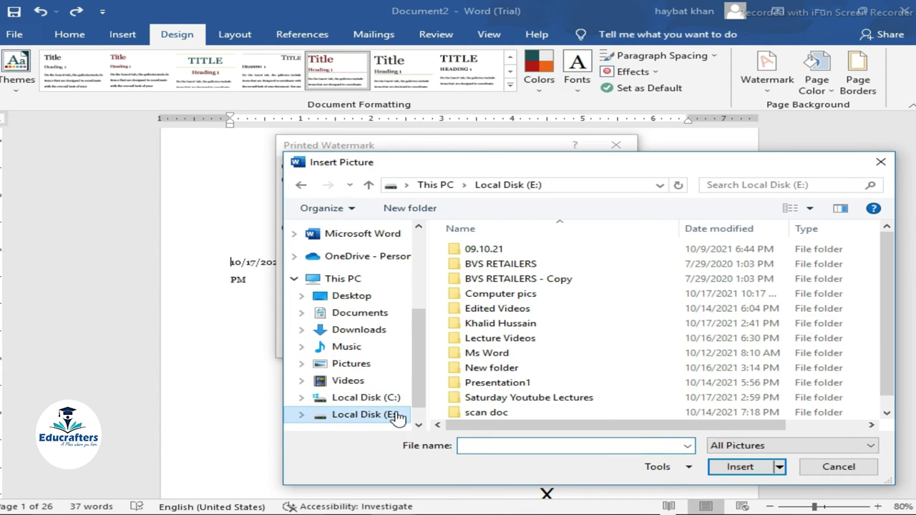
{"action": "left_click", "coordinate": [522, 296]}
{"action": "double_click", "coordinate": [521, 296]}
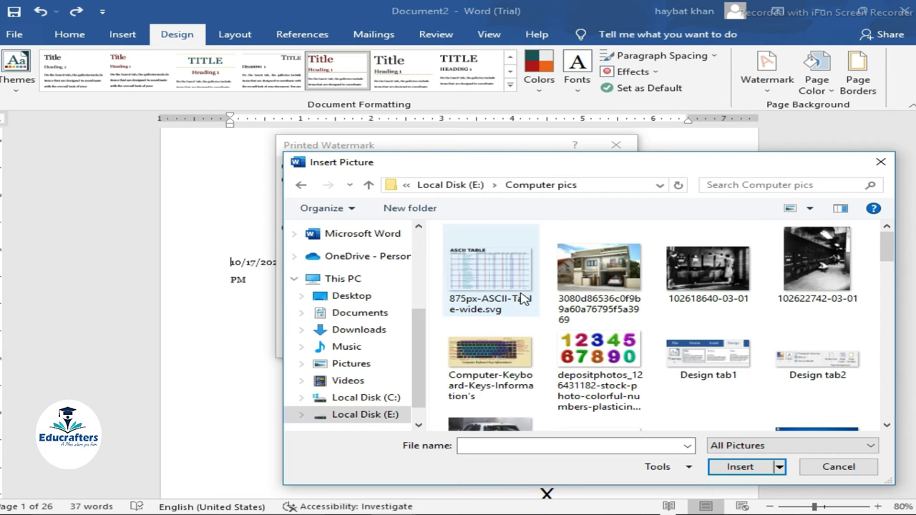
{"action": "left_click", "coordinate": [598, 356]}
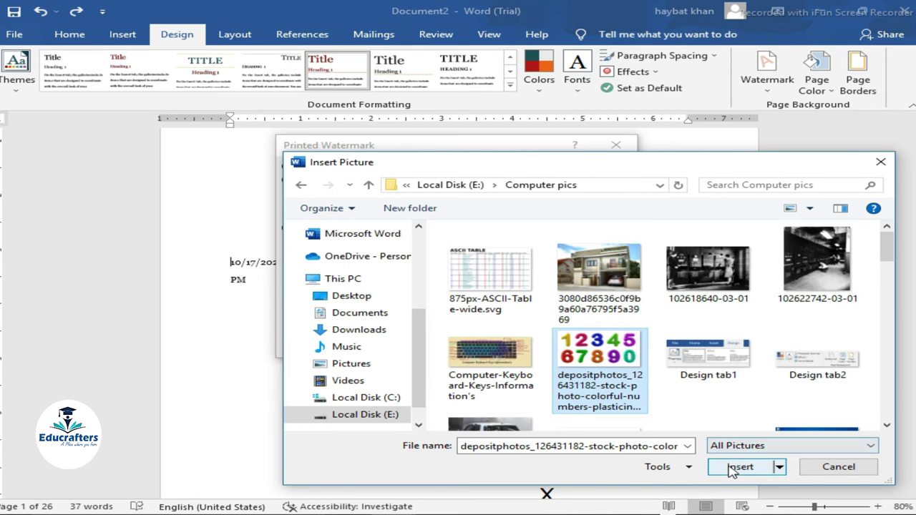
{"action": "left_click", "coordinate": [740, 467]}
{"action": "left_click", "coordinate": [538, 348]}
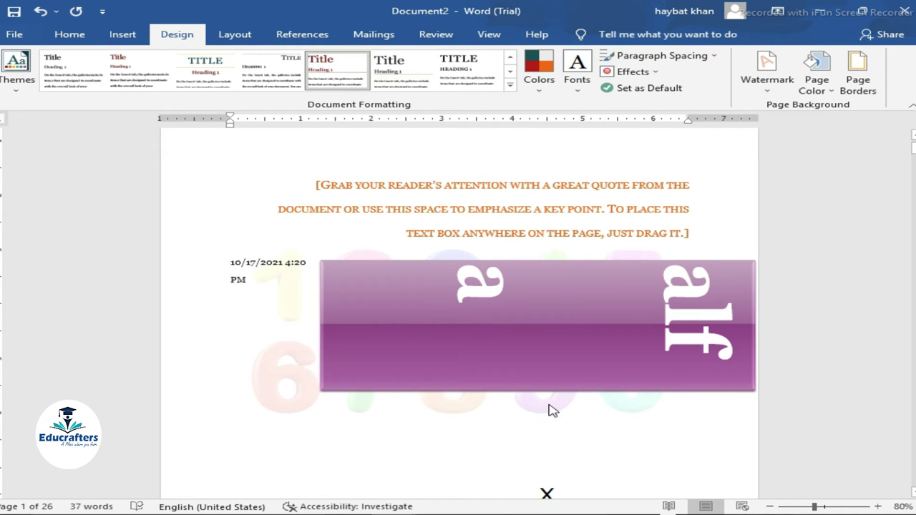
- Delete the purple banner shape and check the numbers watermark page in print preview
{"action": "key", "text": "BackSpace"}
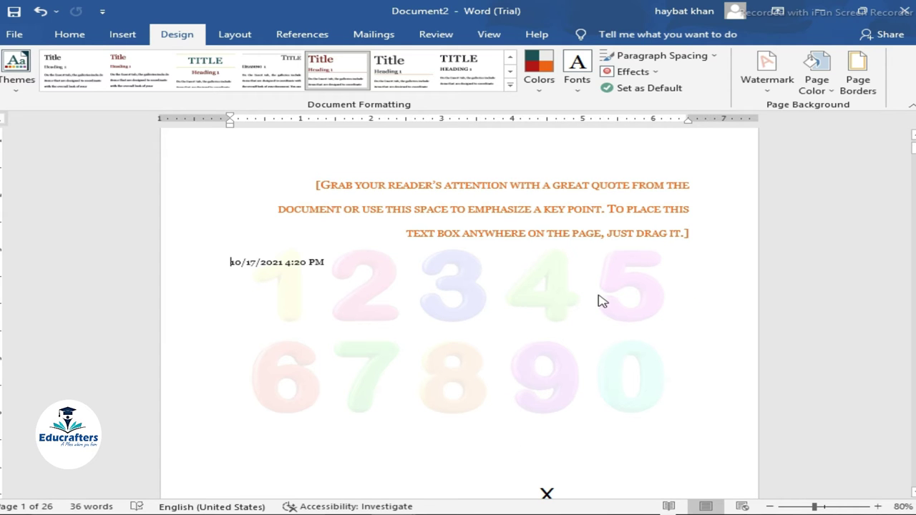
{"action": "key", "text": "ctrl+p"}
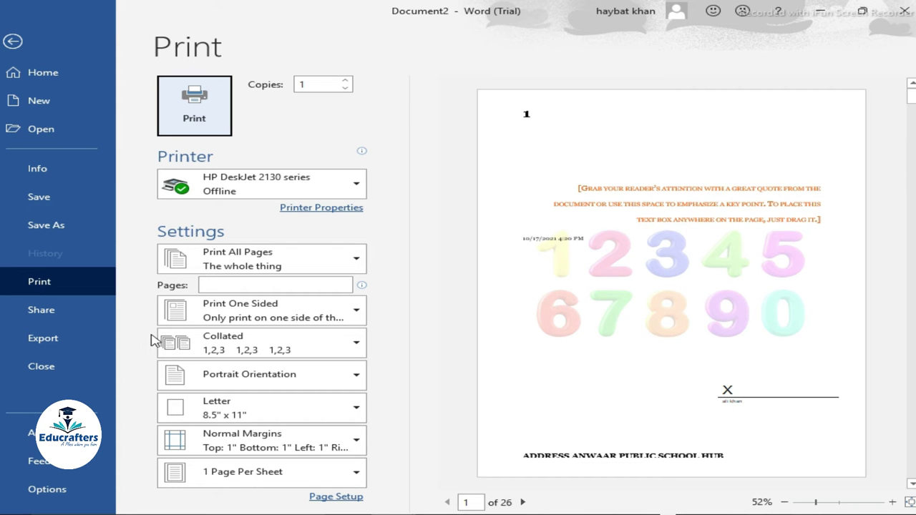
{"action": "key", "text": "Escape"}
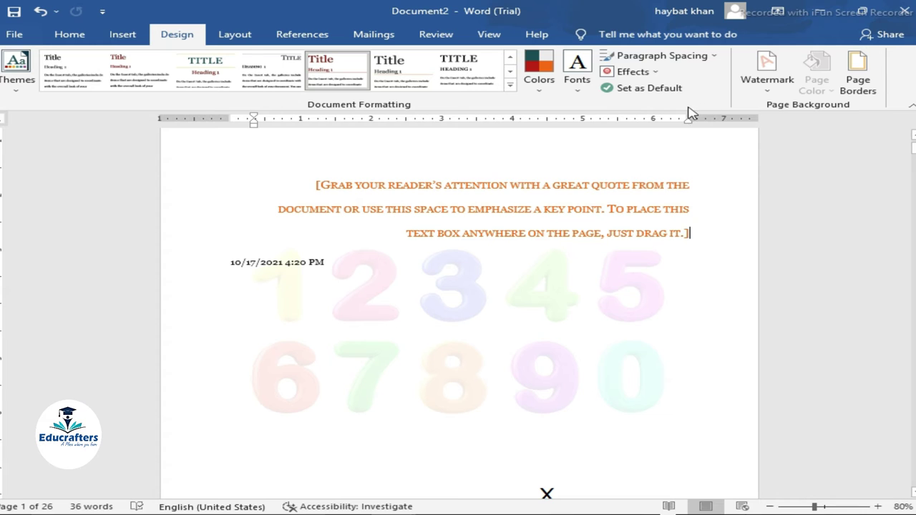
- Remove the numbers picture watermark from the page and bring the Watermark gallery back up
{"action": "left_click", "coordinate": [780, 86]}
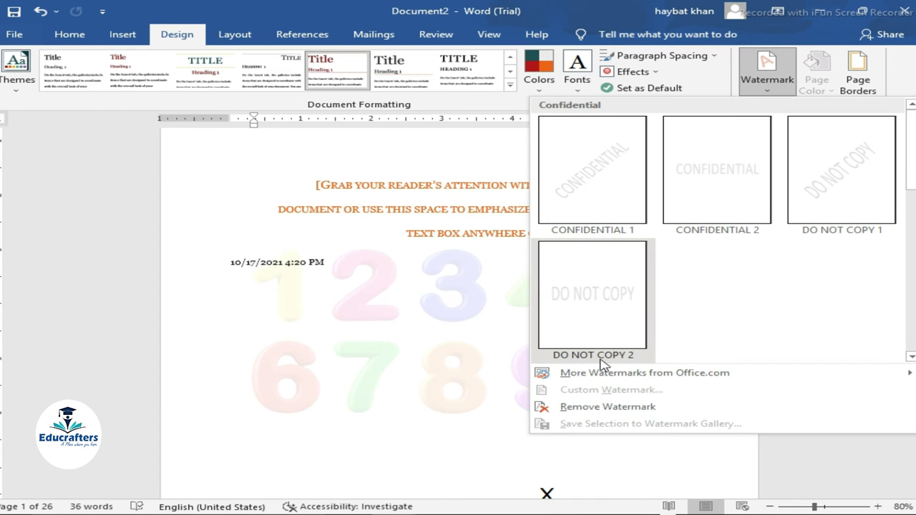
{"action": "left_click", "coordinate": [599, 407]}
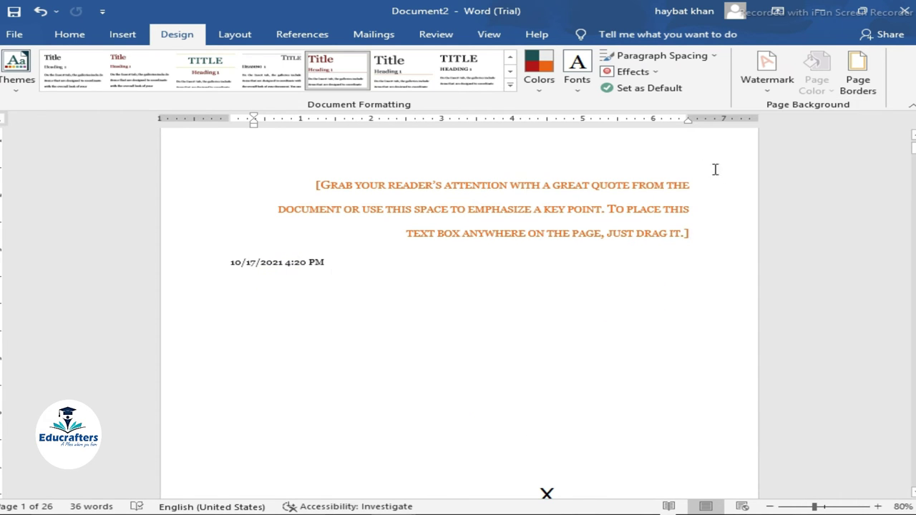
{"action": "left_click", "coordinate": [763, 75]}
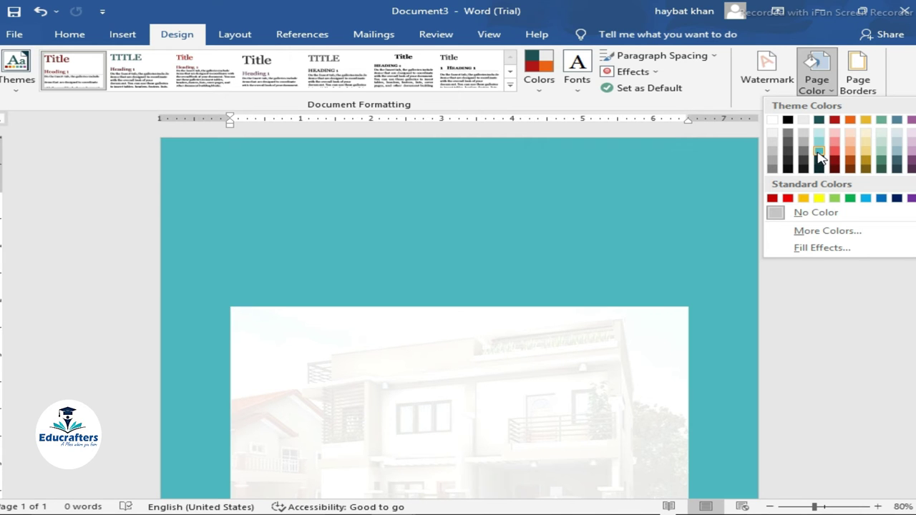
- Give the page a teal background, remove the house picture watermark, and open Page Borders
{"action": "left_click", "coordinate": [817, 153]}
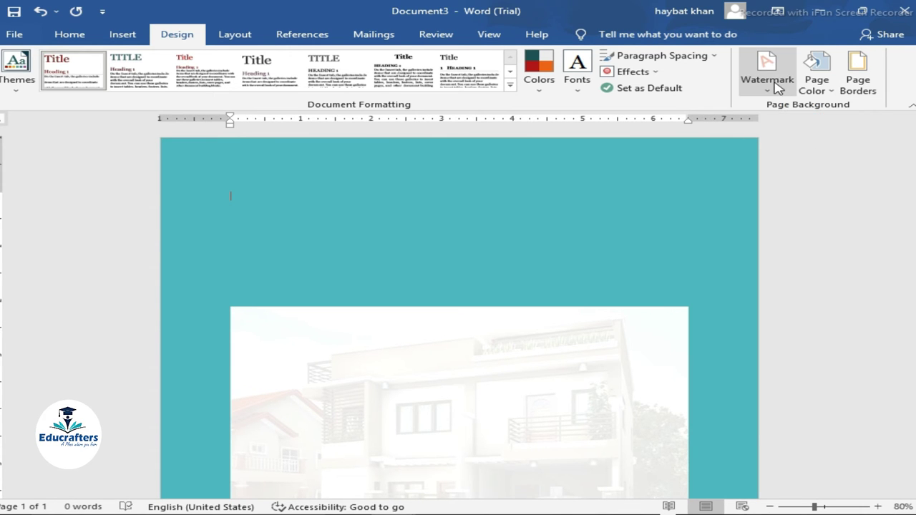
{"action": "left_click", "coordinate": [777, 87]}
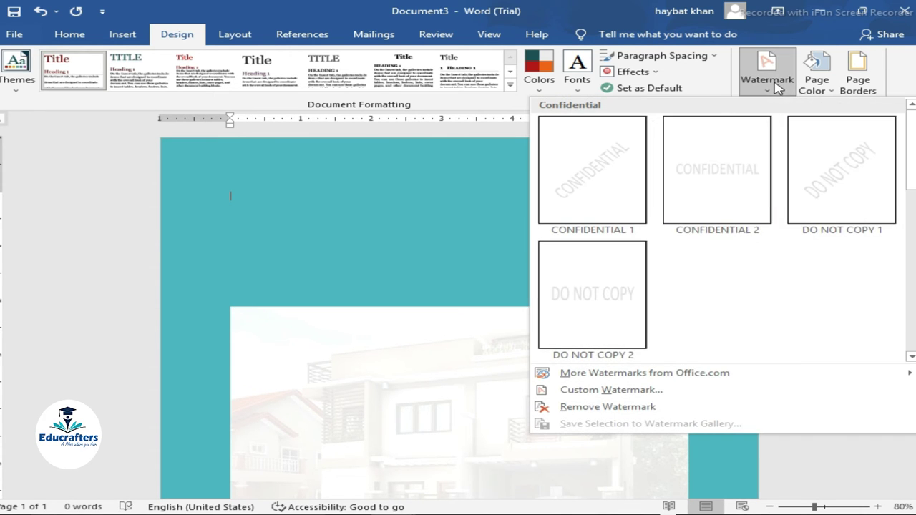
{"action": "left_click", "coordinate": [587, 406]}
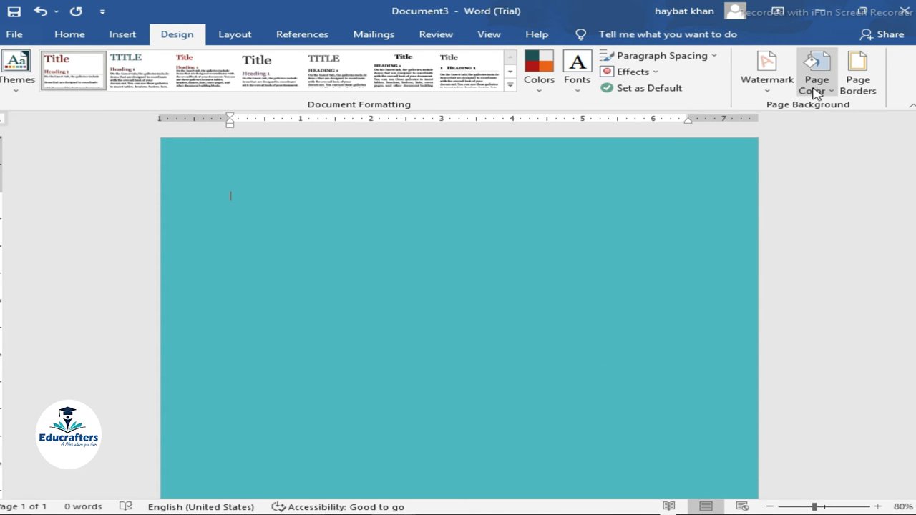
{"action": "left_click", "coordinate": [859, 92]}
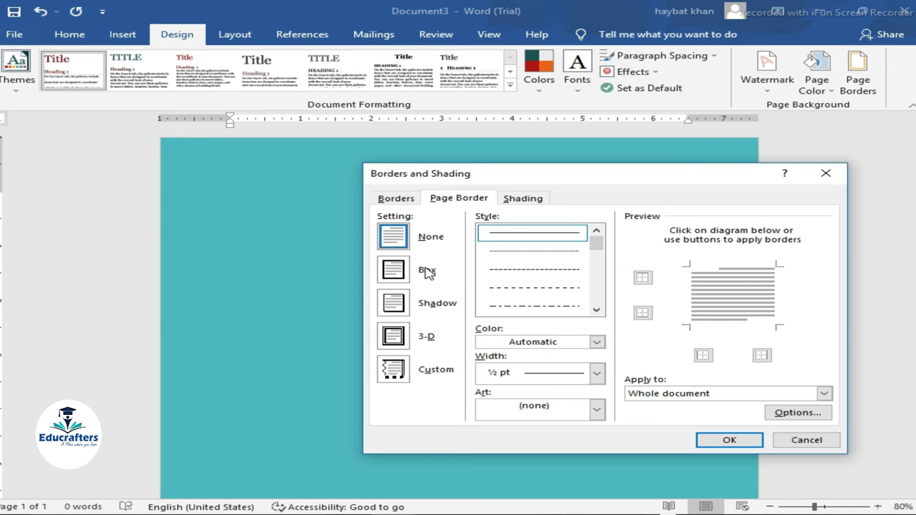
- Choose the Box border setting with a thick double line style
{"action": "left_click", "coordinate": [394, 277]}
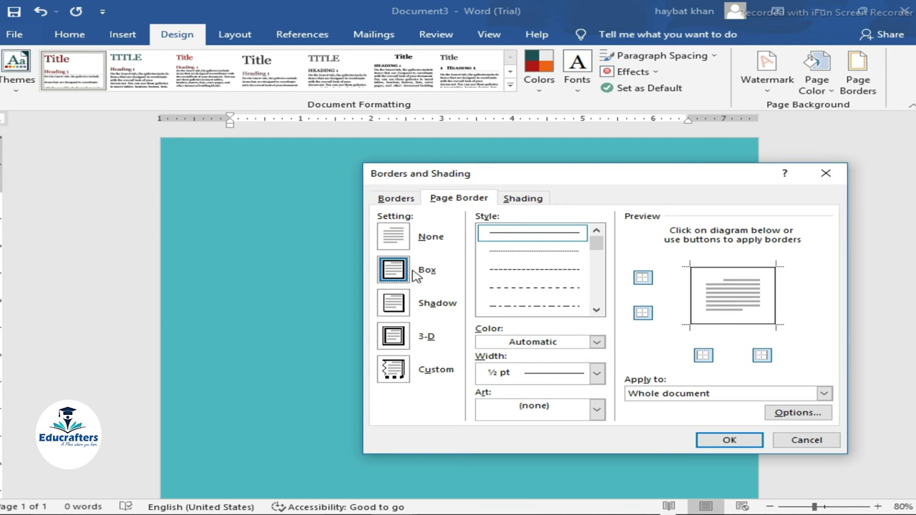
{"action": "left_click", "coordinate": [393, 241]}
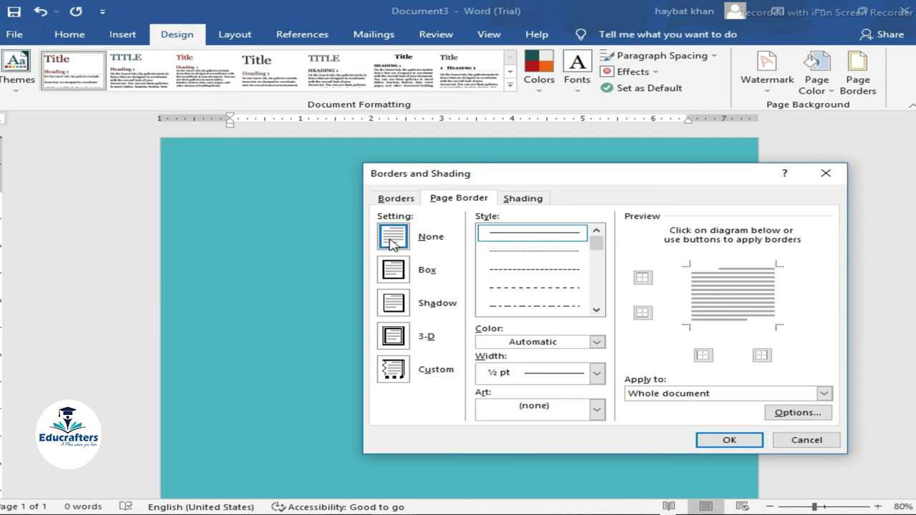
{"action": "left_click", "coordinate": [398, 275]}
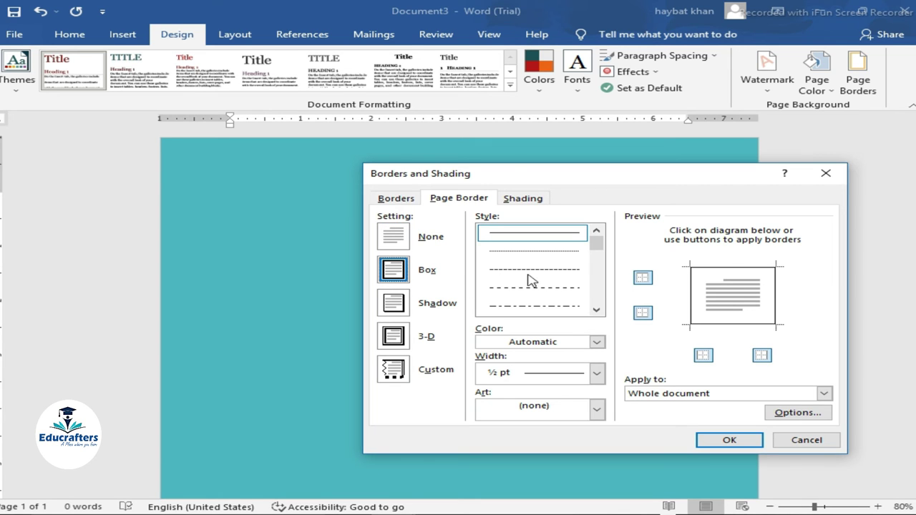
{"action": "left_click_drag", "start_coordinate": [596, 243], "coordinate": [594, 269]}
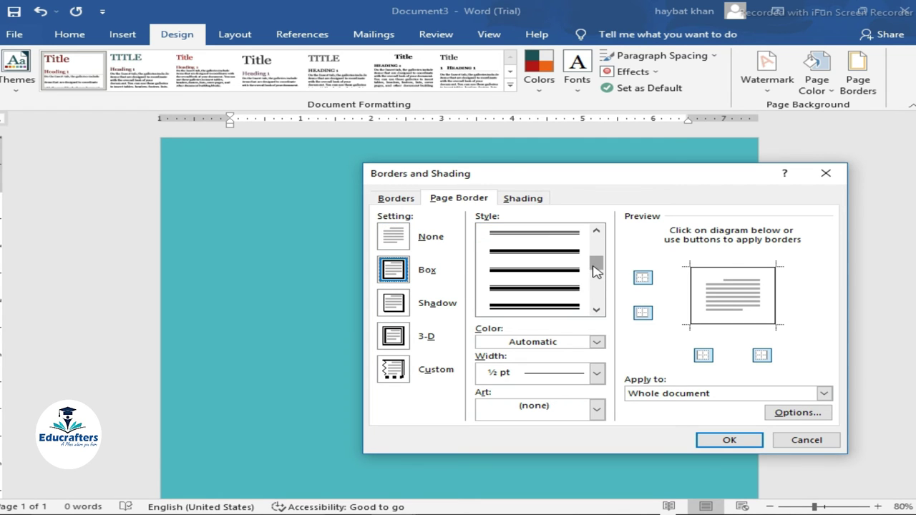
{"action": "left_click", "coordinate": [535, 306]}
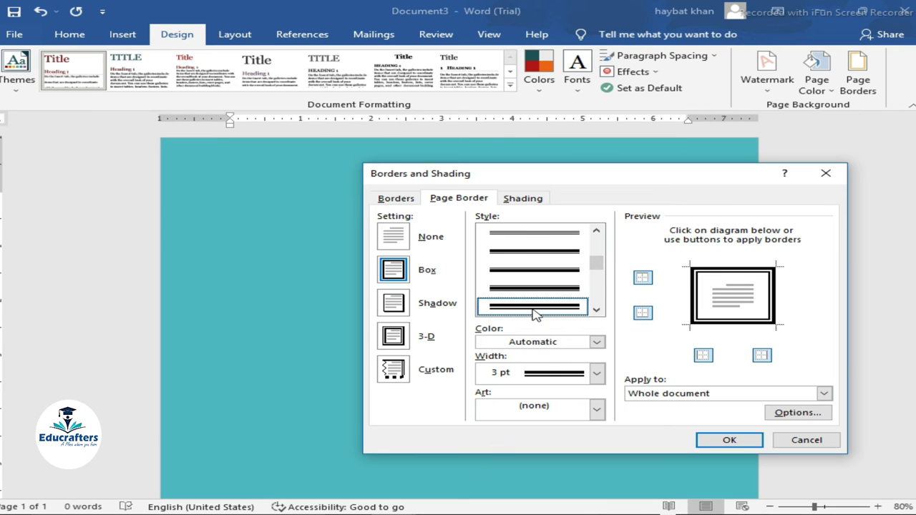
- Set the border colour to red, choose the diamond art pattern, and apply it
{"action": "left_click", "coordinate": [597, 342]}
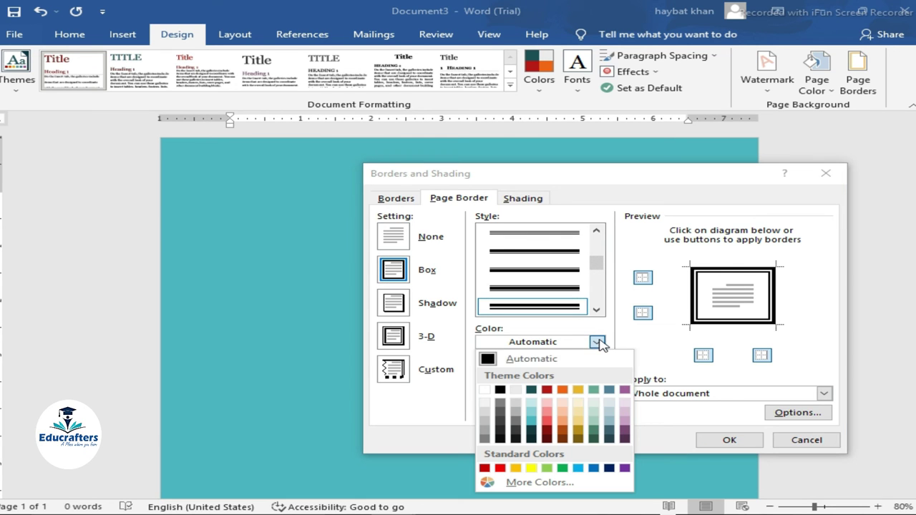
{"action": "left_click", "coordinate": [547, 421]}
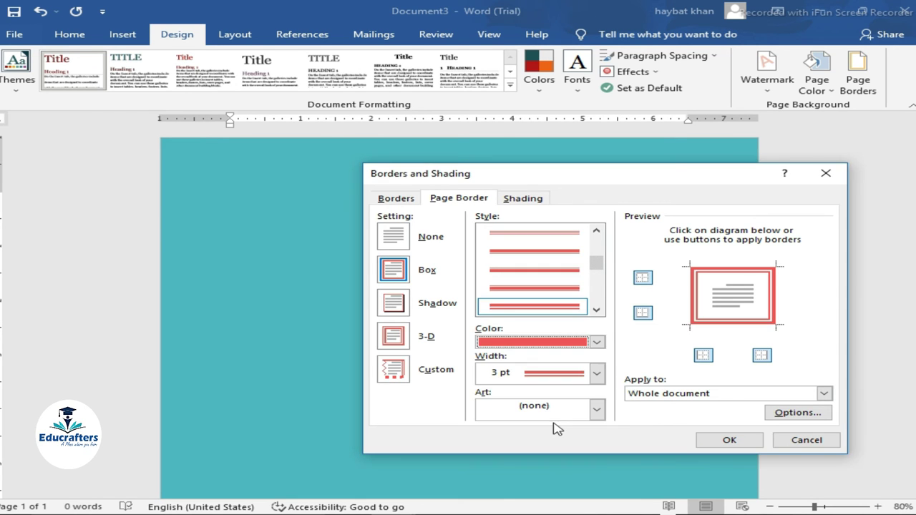
{"action": "left_click", "coordinate": [597, 409]}
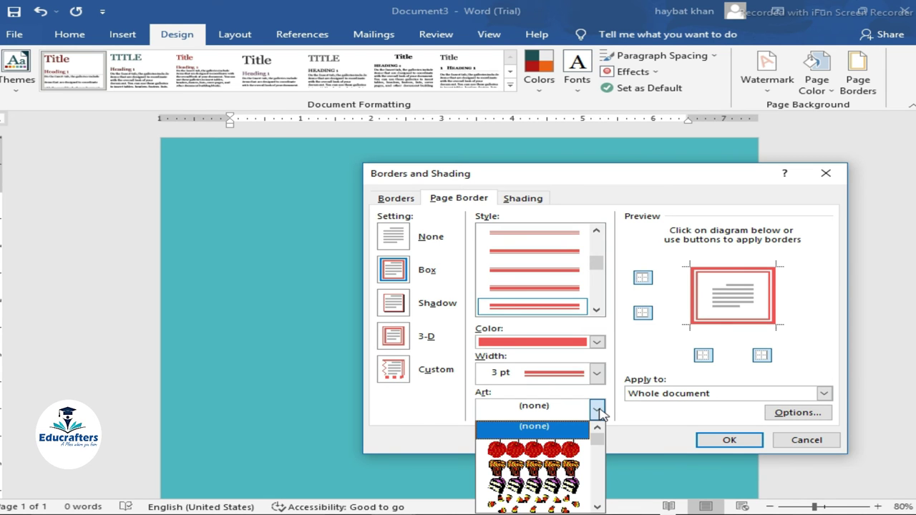
{"action": "left_click_drag", "start_coordinate": [603, 448], "coordinate": [603, 472]}
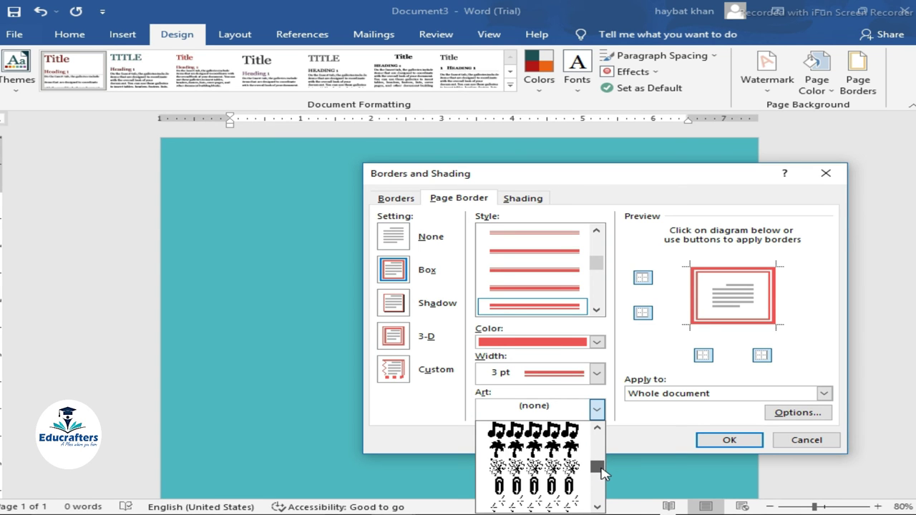
{"action": "mouse_move", "coordinate": [603, 473]}
{"action": "left_mouse_down"}
{"action": "mouse_move", "coordinate": [603, 492]}
{"action": "mouse_move", "coordinate": [603, 484]}
{"action": "left_mouse_up"}
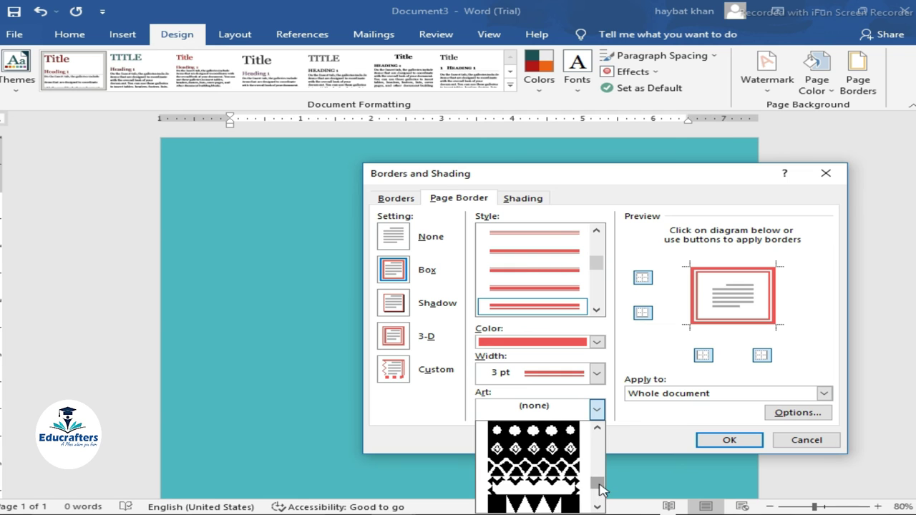
{"action": "left_click", "coordinate": [545, 450]}
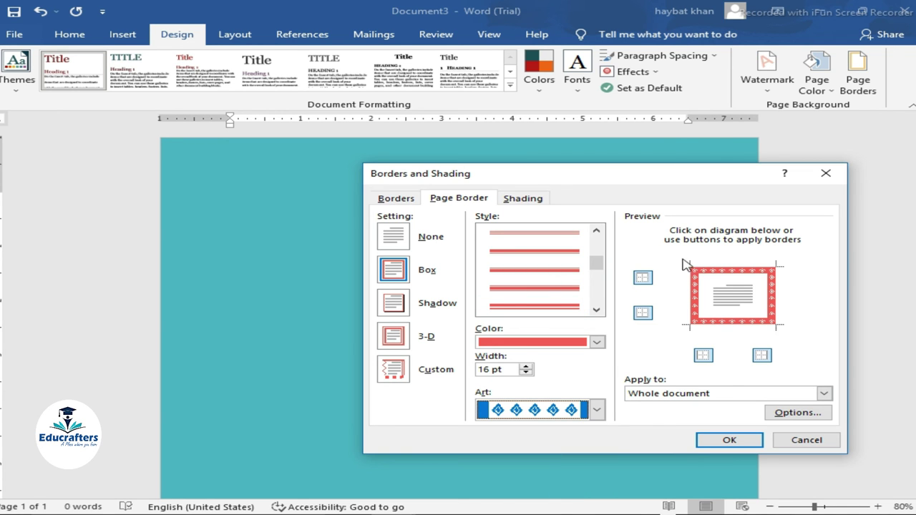
{"action": "left_click", "coordinate": [720, 442]}
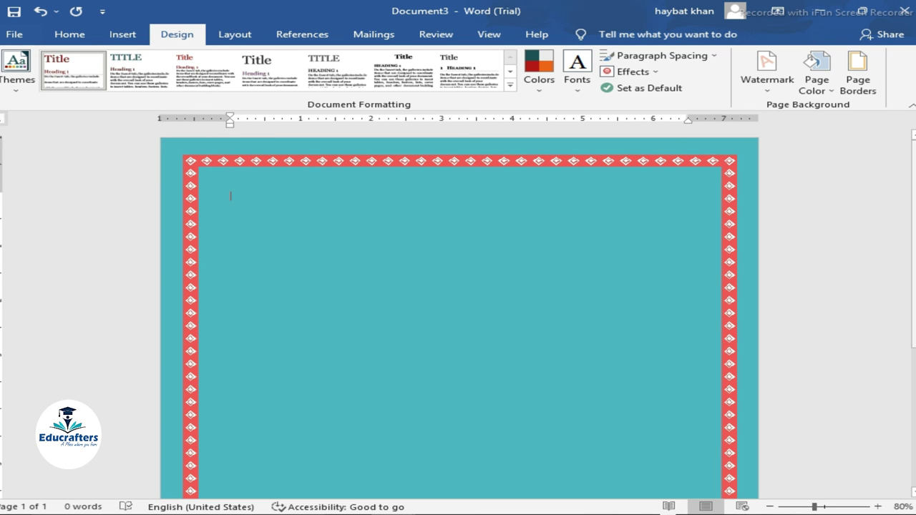
{"action": "scroll", "coordinate": [458, 308], "scroll_direction": "down", "scroll_amount": 3}
{"action": "scroll", "coordinate": [458, 308], "scroll_direction": "down", "scroll_amount": 3}
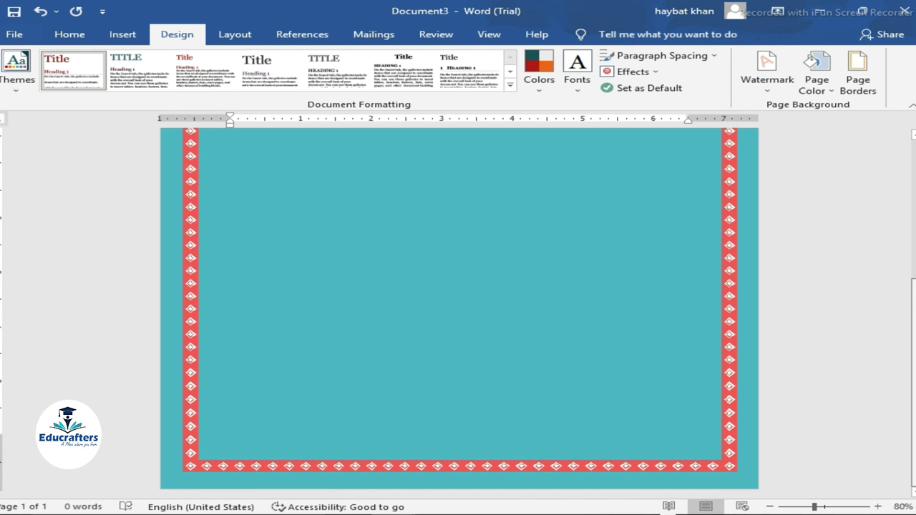
{"action": "scroll", "coordinate": [458, 308], "scroll_direction": "up", "scroll_amount": 3}
{"action": "left_click_drag", "start_coordinate": [913, 276], "coordinate": [911, 222]}
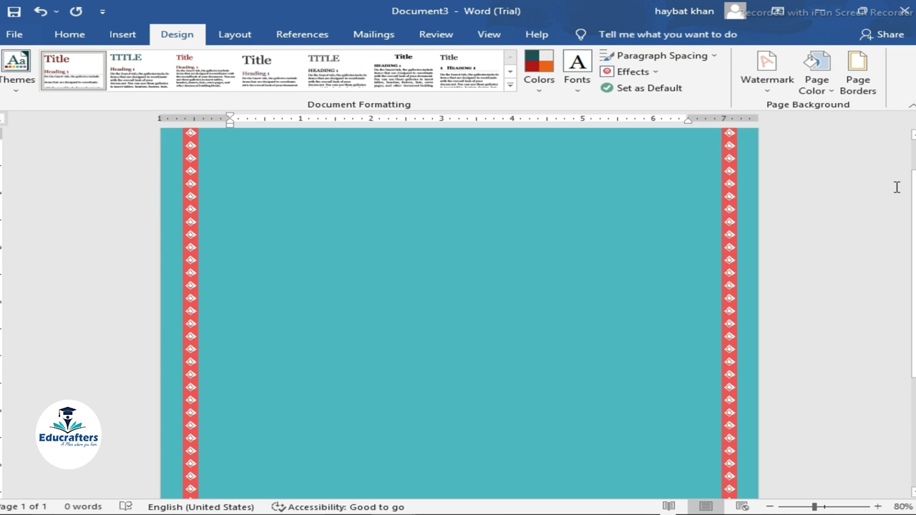
{"action": "left_click_drag", "start_coordinate": [912, 193], "coordinate": [885, 140]}
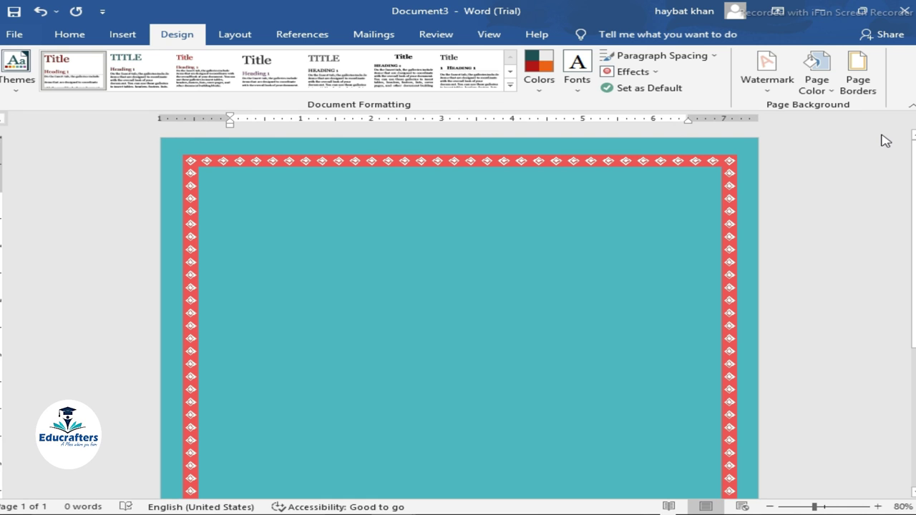
- Change the page border to yellow-coloured cupcake art, replacing the red diamonds
{"action": "left_click", "coordinate": [859, 85]}
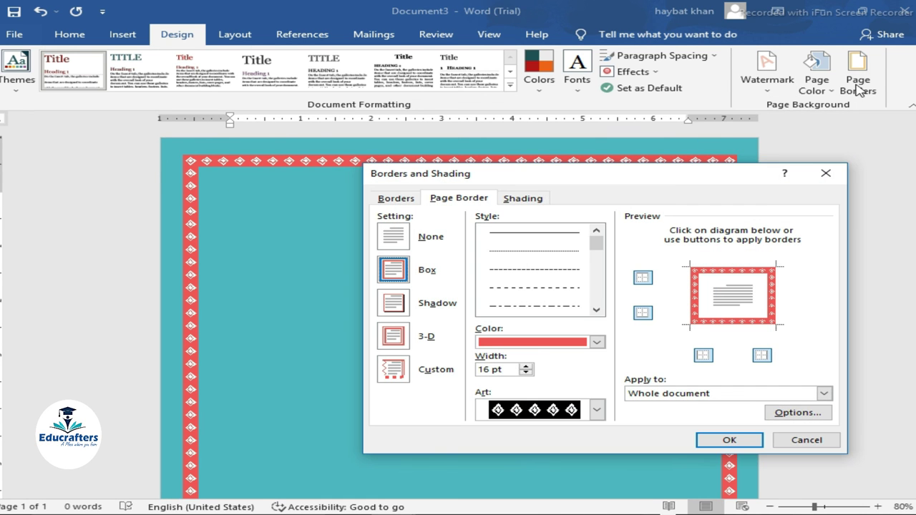
{"action": "left_click", "coordinate": [596, 342]}
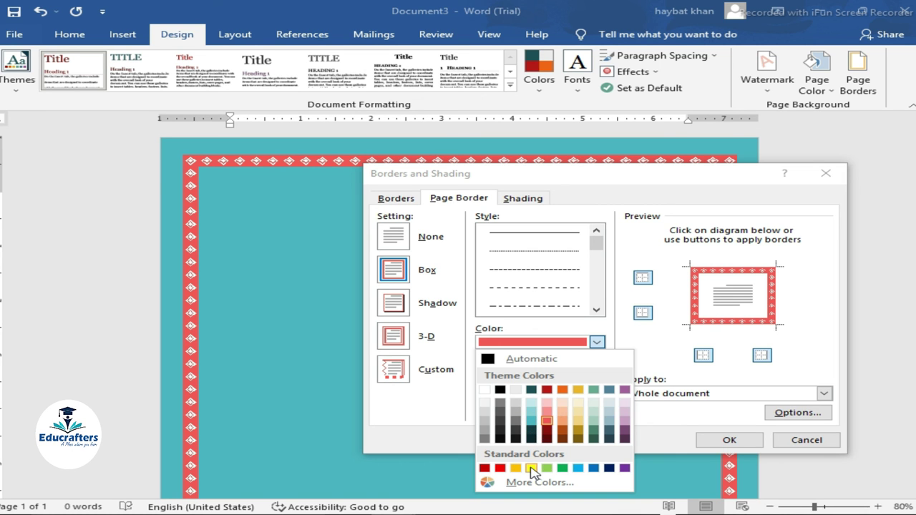
{"action": "left_click", "coordinate": [531, 468]}
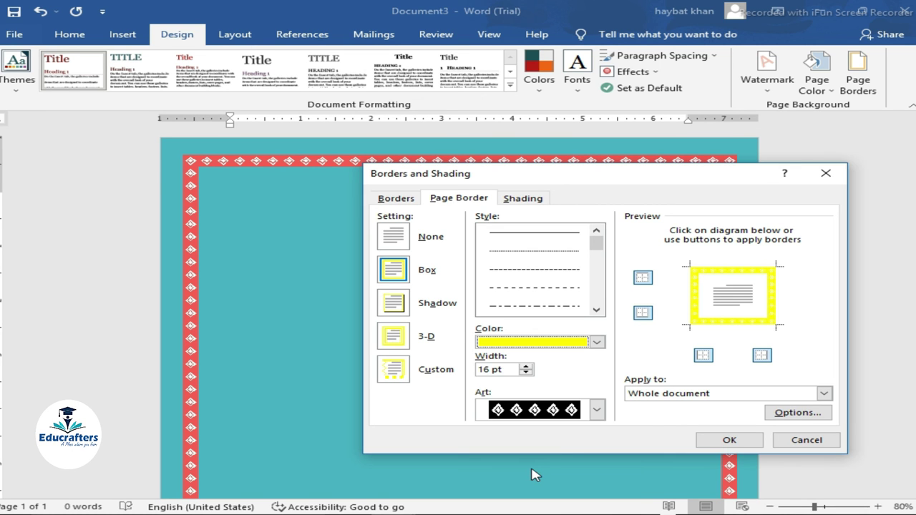
{"action": "left_click", "coordinate": [597, 410]}
{"action": "left_click_drag", "start_coordinate": [599, 482], "coordinate": [597, 435]}
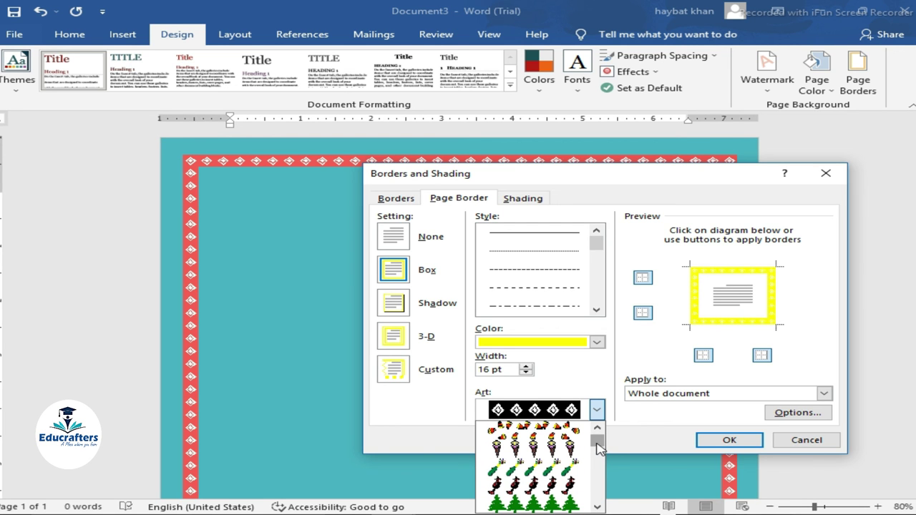
{"action": "left_click", "coordinate": [598, 427]}
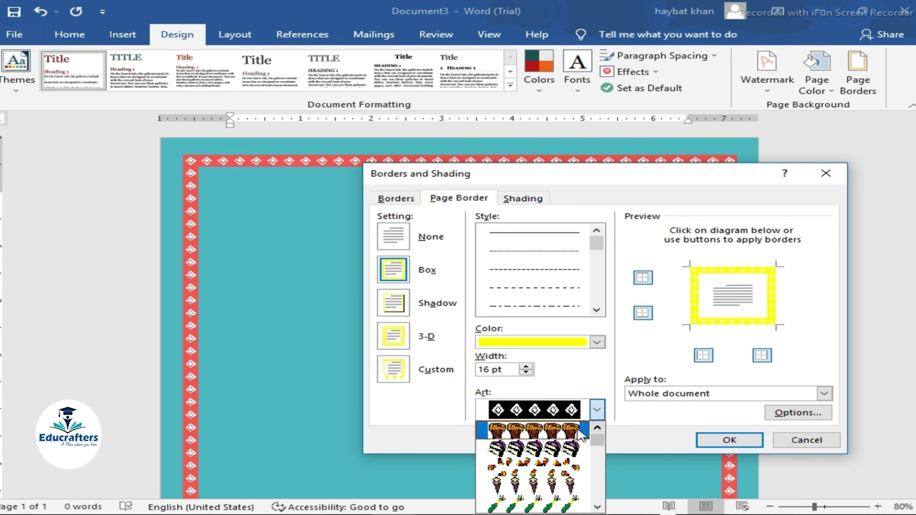
{"action": "left_click", "coordinate": [572, 433]}
{"action": "left_click", "coordinate": [727, 438]}
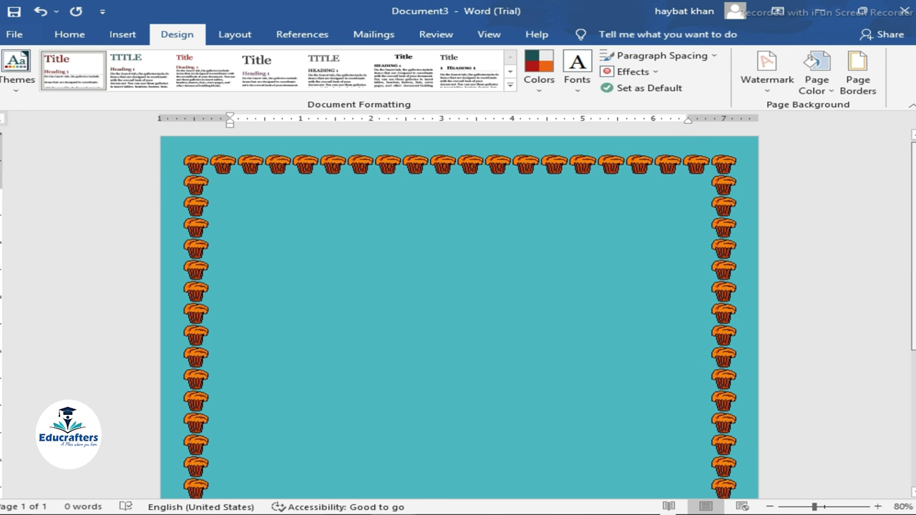
- Scroll to check the cupcake border, then close Doc3.docx to bring up the save prompt
{"action": "scroll", "coordinate": [458, 321], "scroll_direction": "down", "scroll_amount": 3}
{"action": "scroll", "coordinate": [457, 315], "scroll_direction": "up", "scroll_amount": 3}
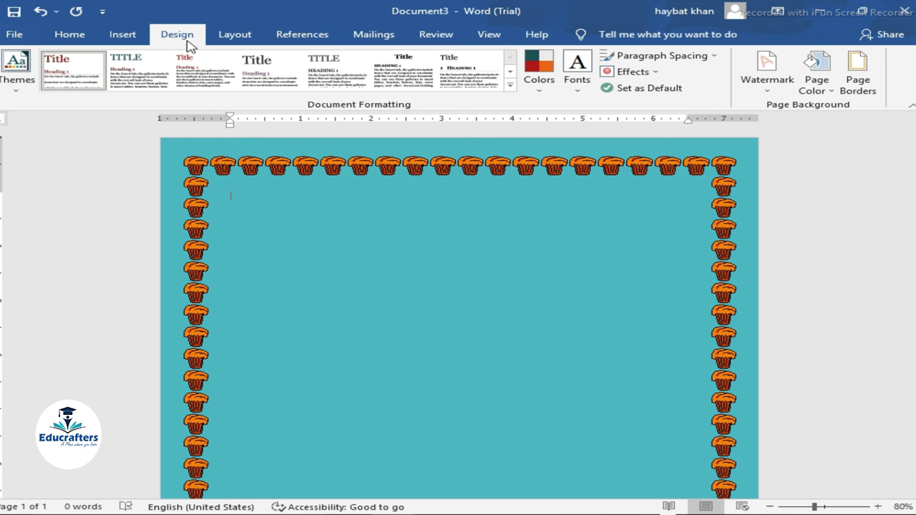
{"action": "left_click", "coordinate": [907, 7]}
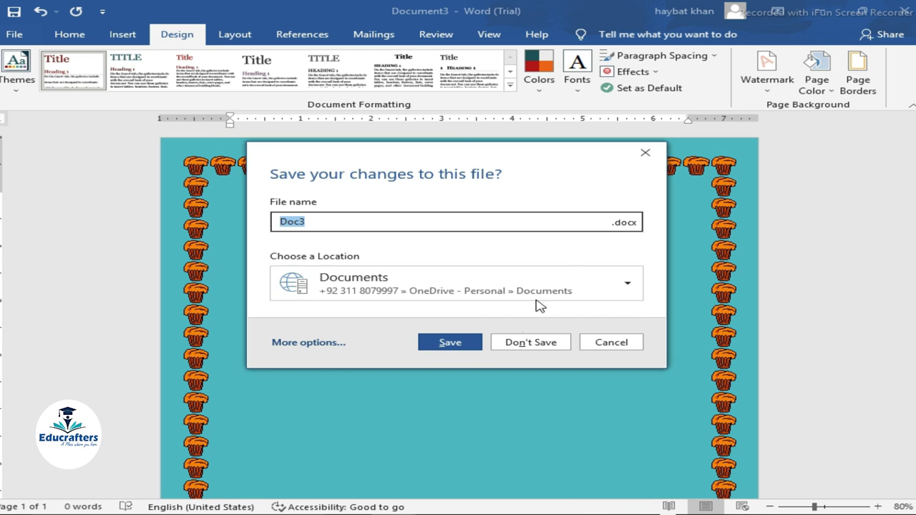